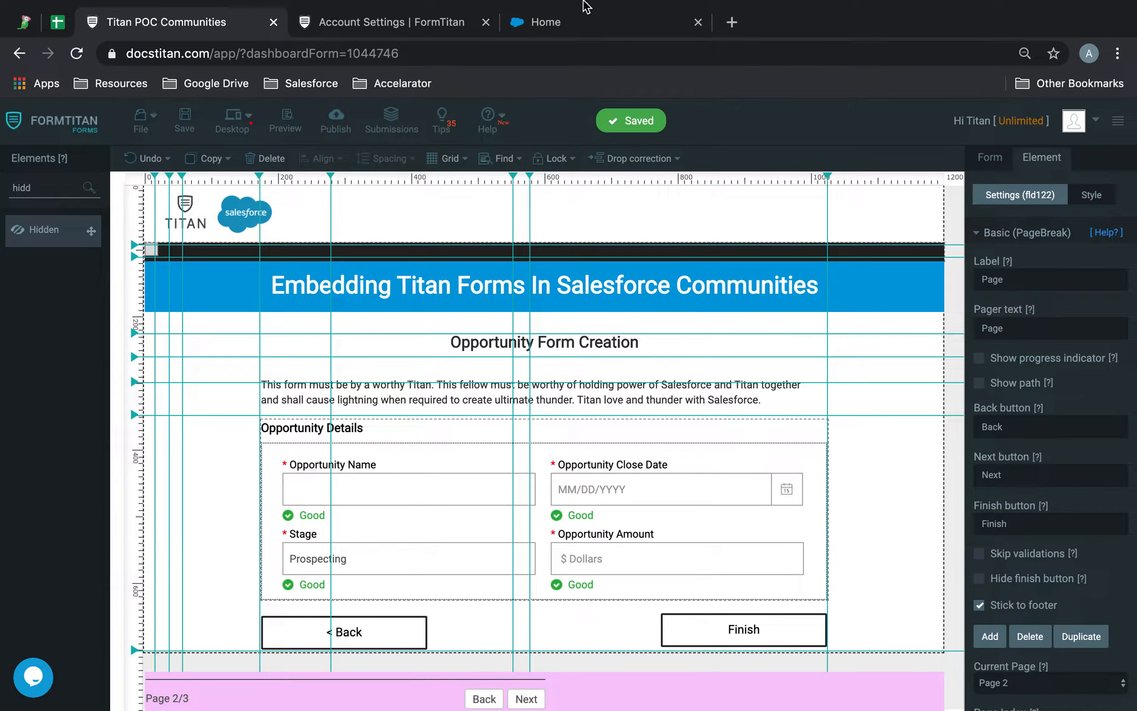
Step: View the live community's Welcome home page in the Salesforce Home tab
click(583, 22)
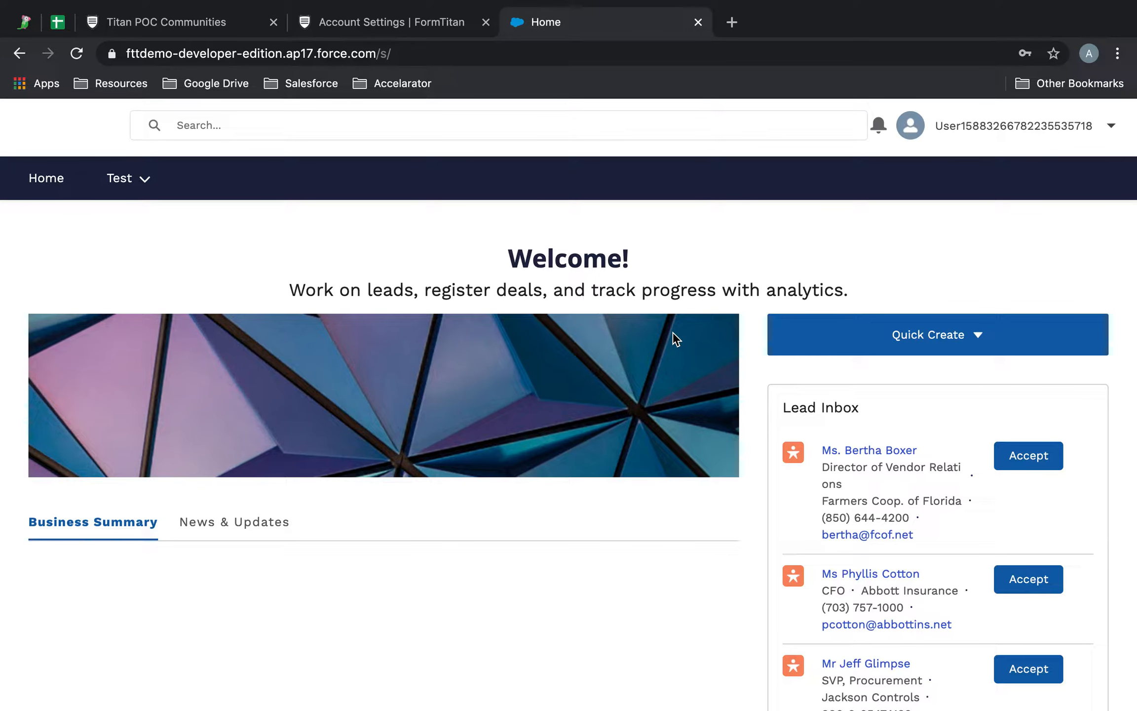
Step: Copy the Titan form's iFrame embed code from FormTitan's Publish form dialog
click(216, 19)
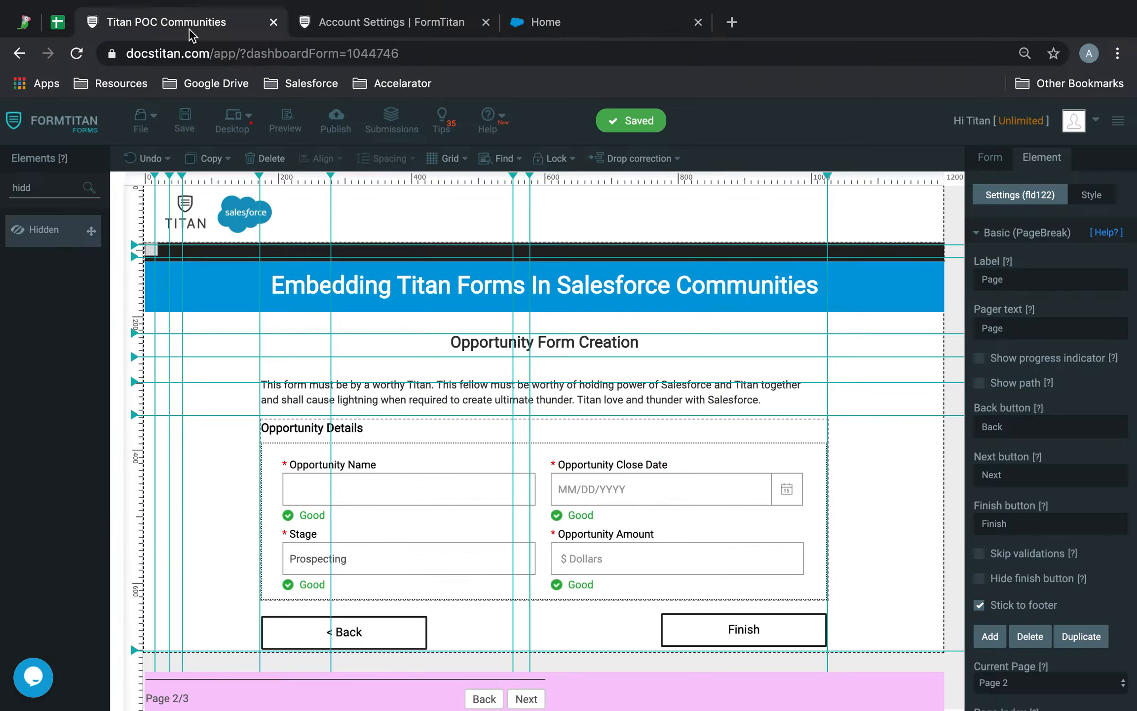
click(339, 140)
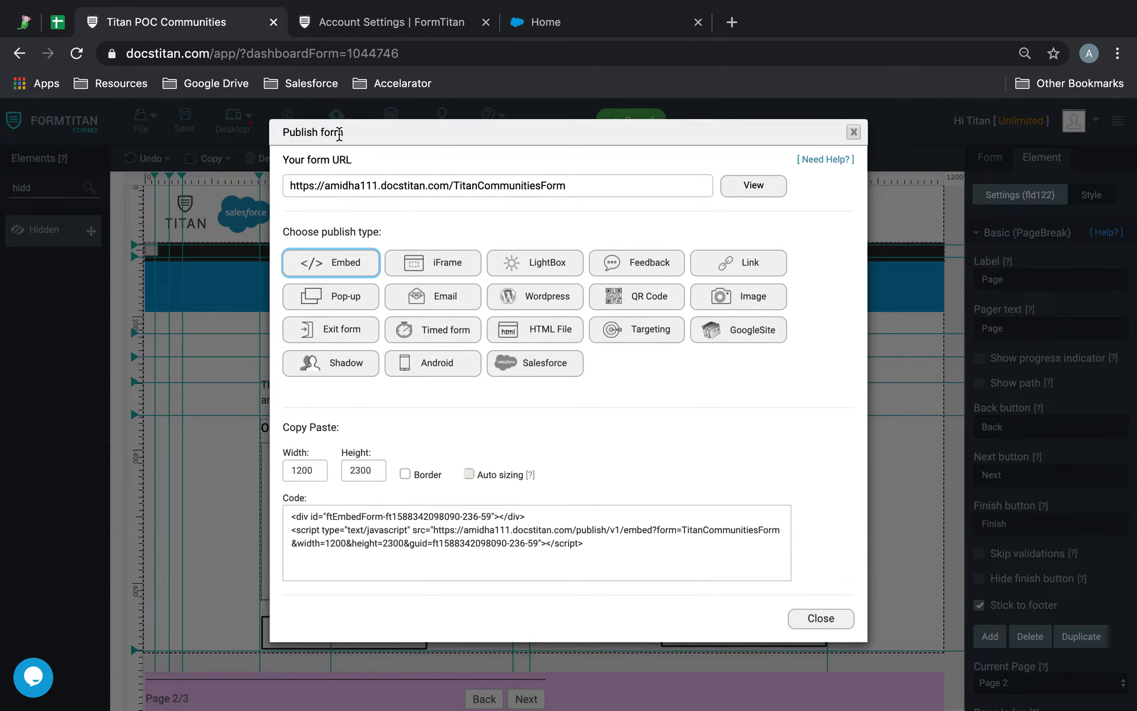
click(443, 274)
click(677, 549)
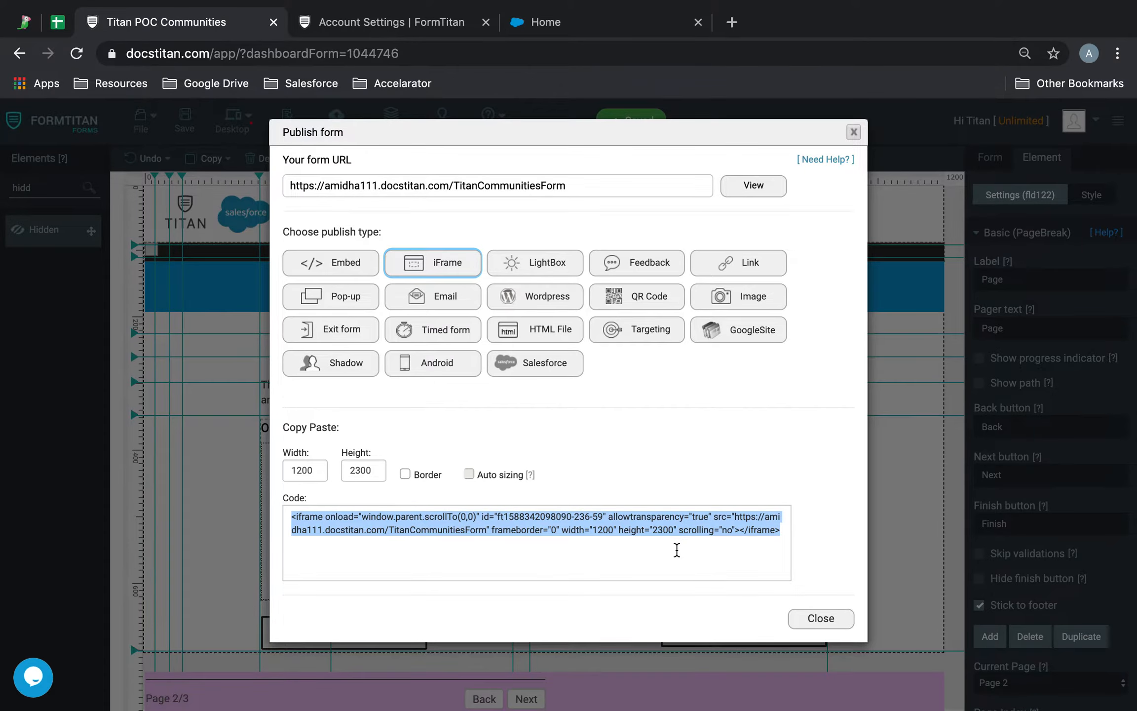
key(ctrl+Right)
Step: Open Setup in a new tab and reach Visualforce Pages through a Quick Find search
click(1042, 130)
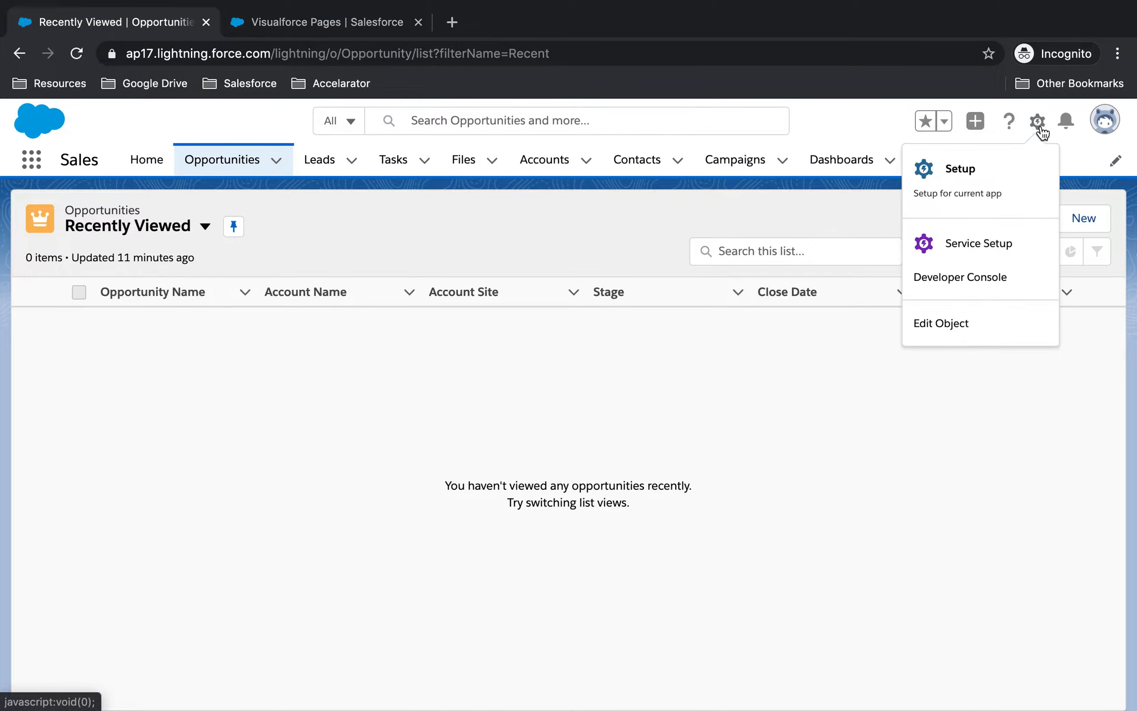
click(993, 168)
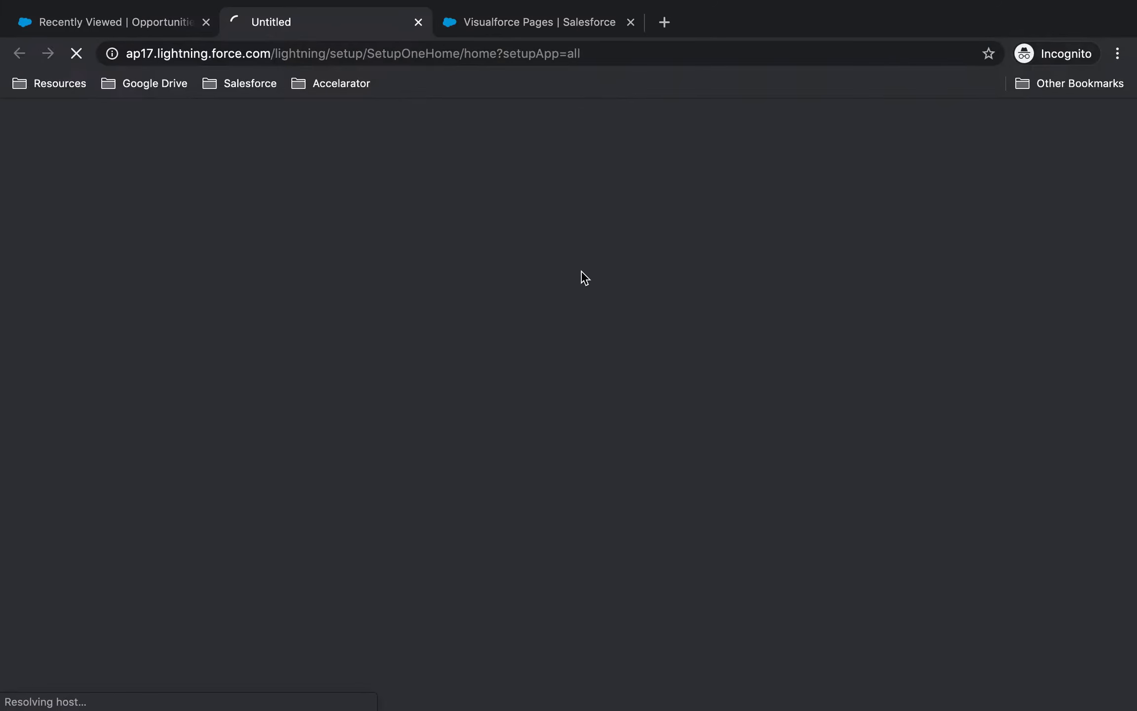
click(630, 22)
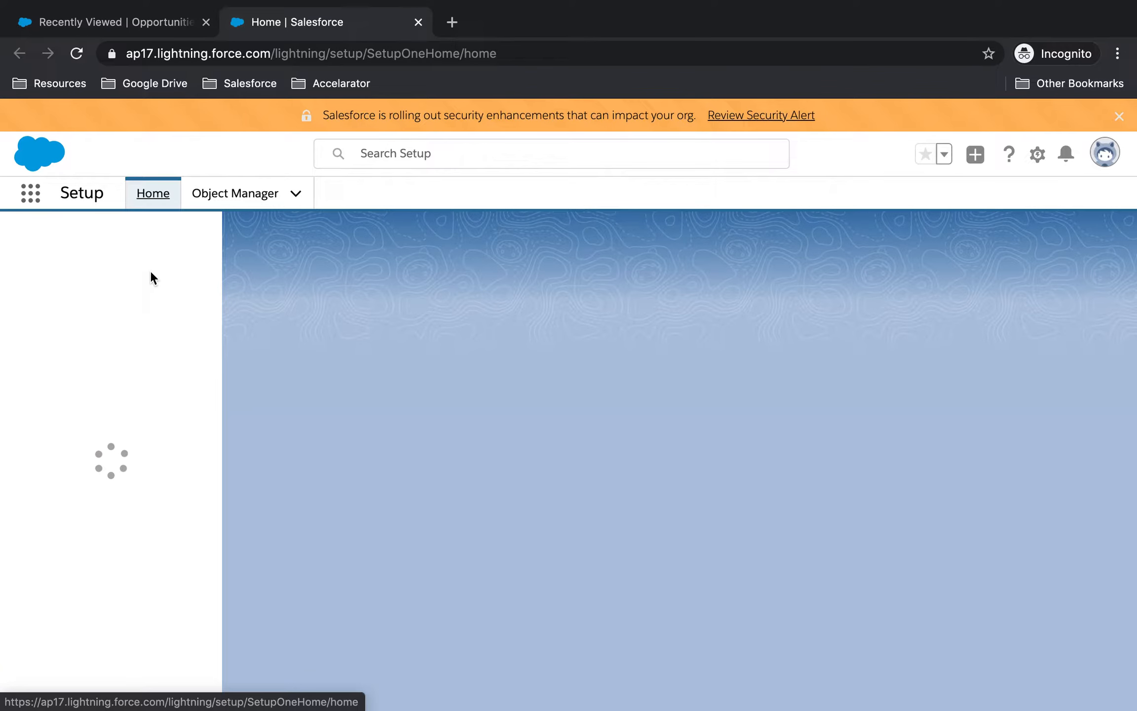
click(151, 246)
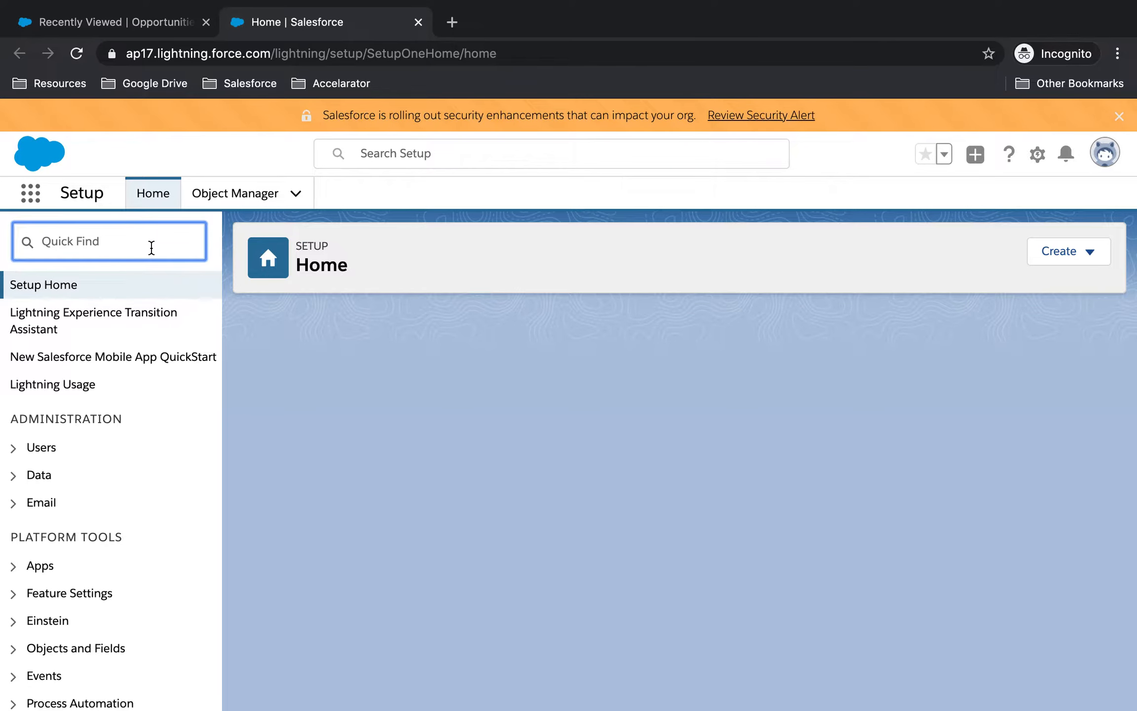
click(152, 246)
text(visua)
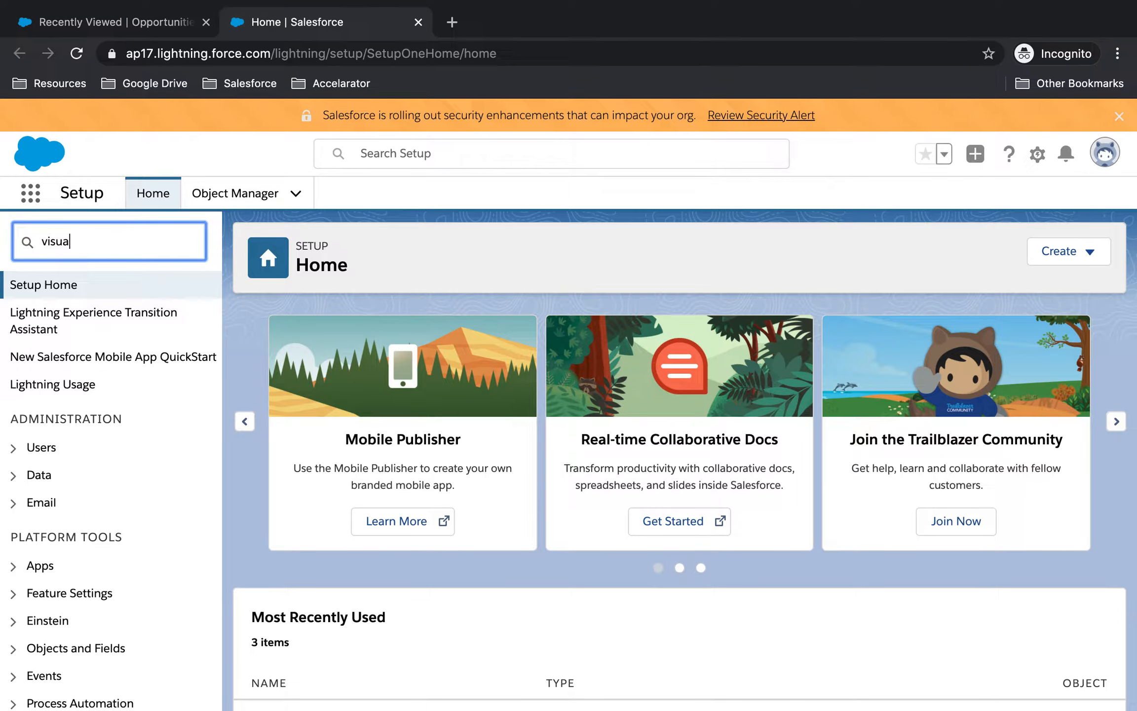
text(force)
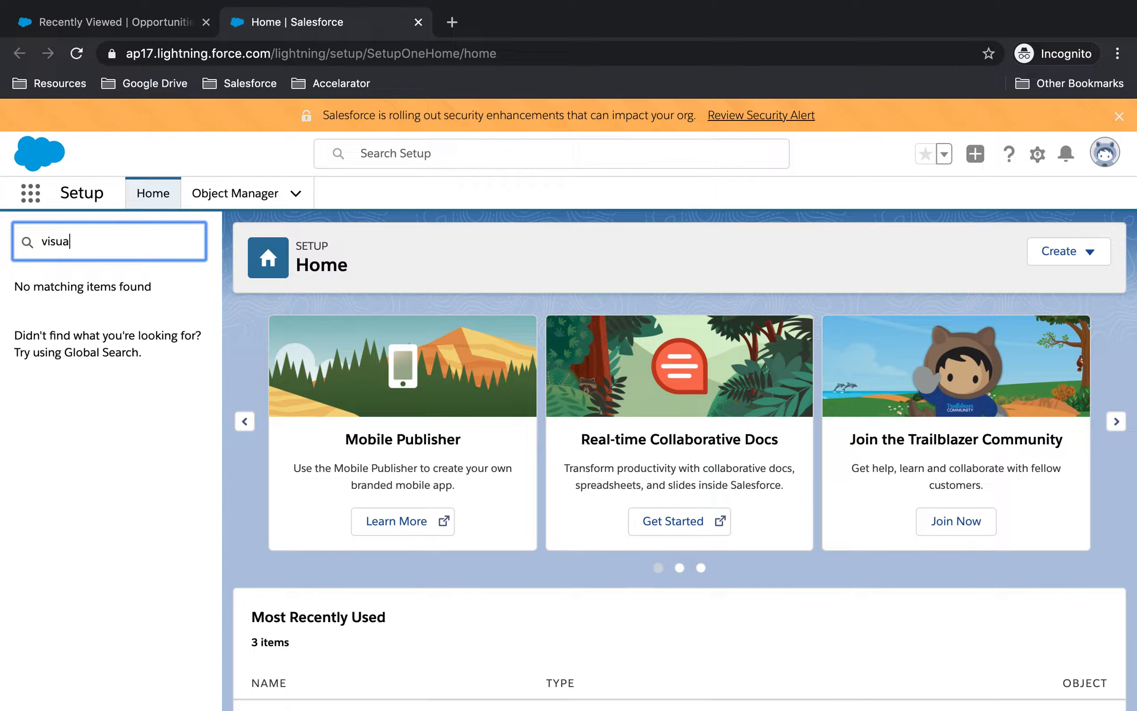
text(lfo)
click(121, 340)
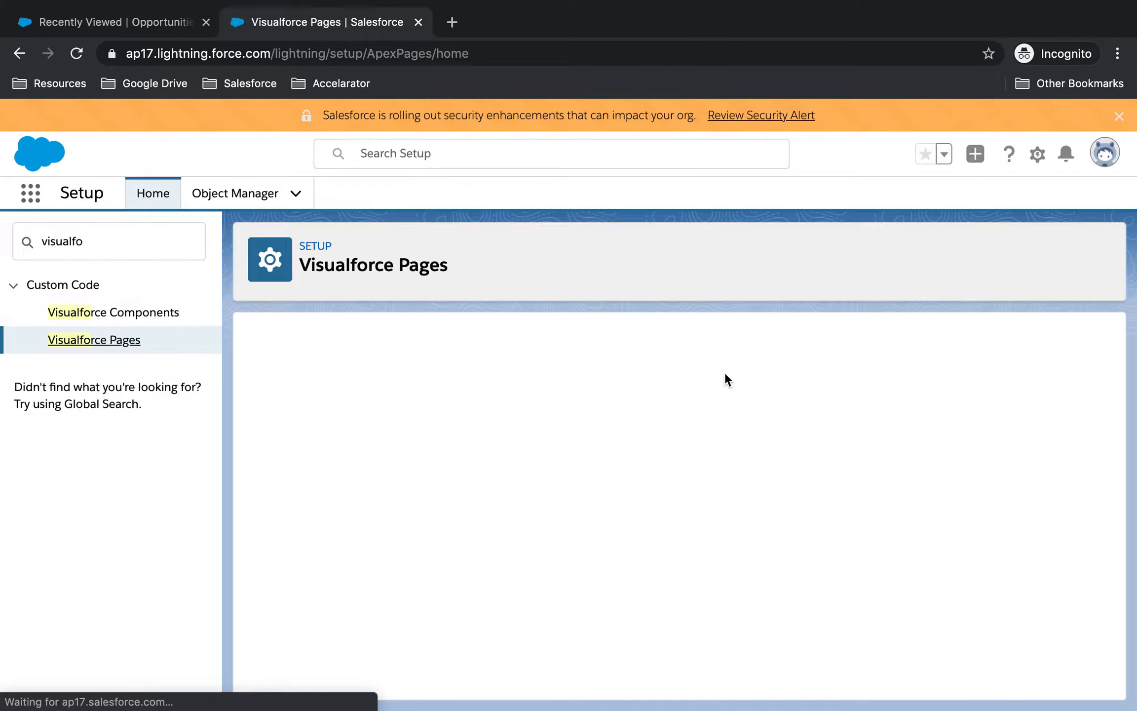
Step: Start a new Visualforce page labelled 'Titan', available for Lightning Experience and communities
click(787, 452)
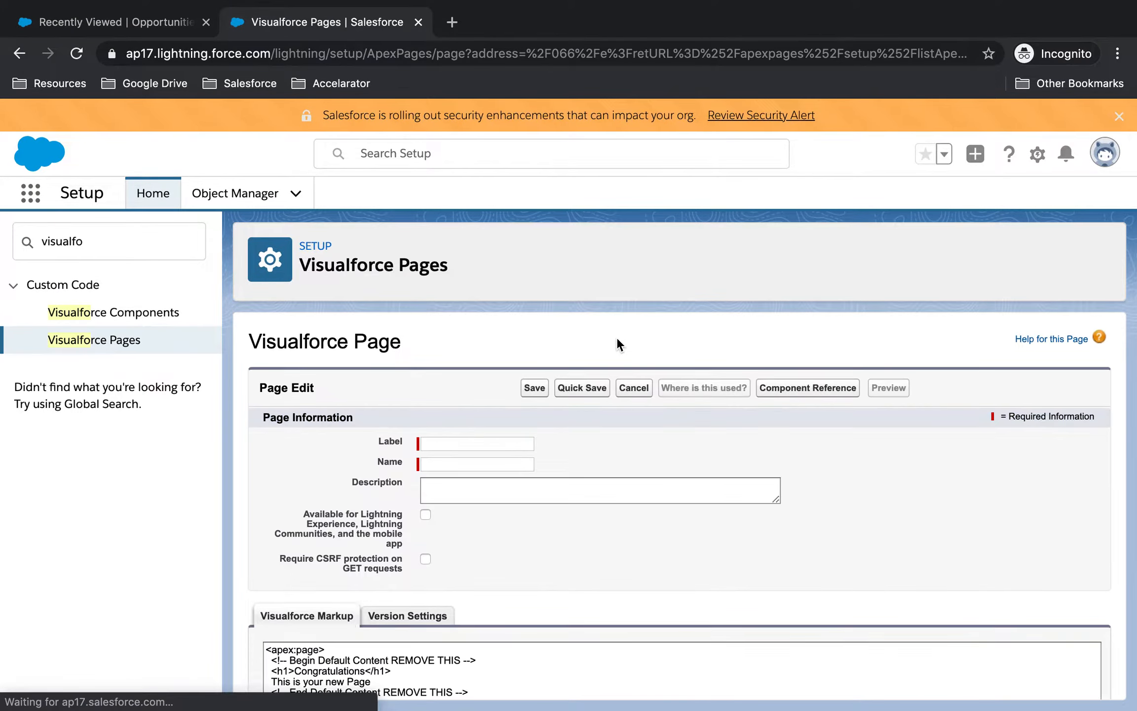
click(461, 438)
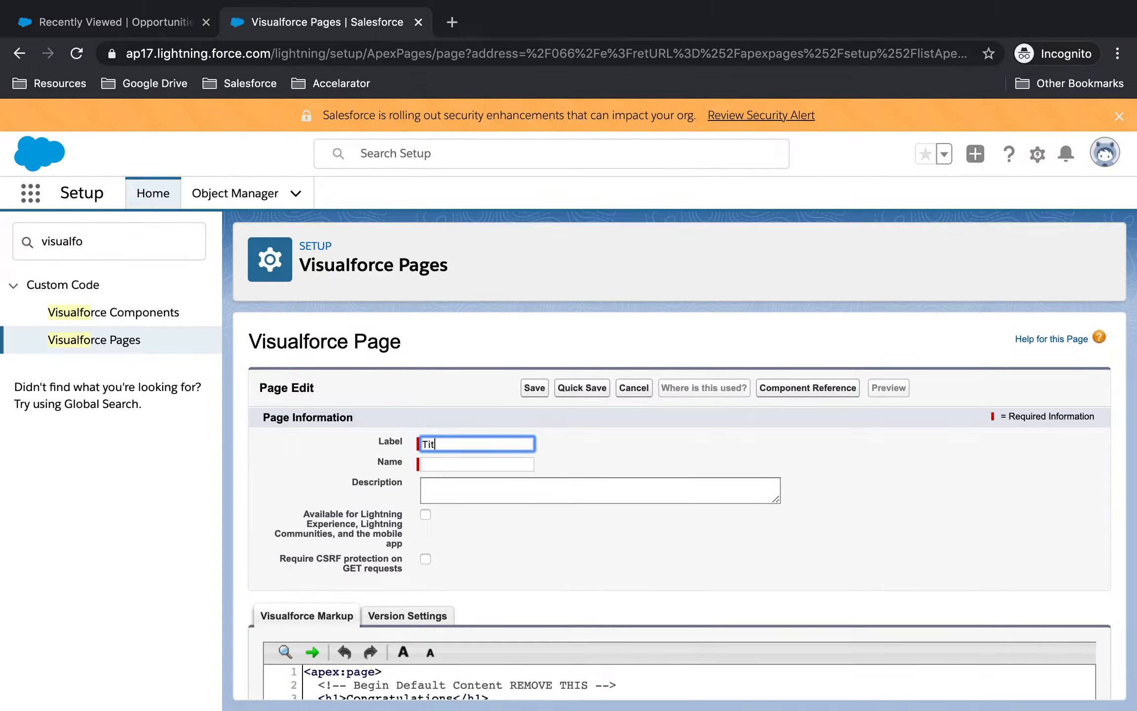
text(Titan)
click(567, 516)
scroll(567, 516, down, 1)
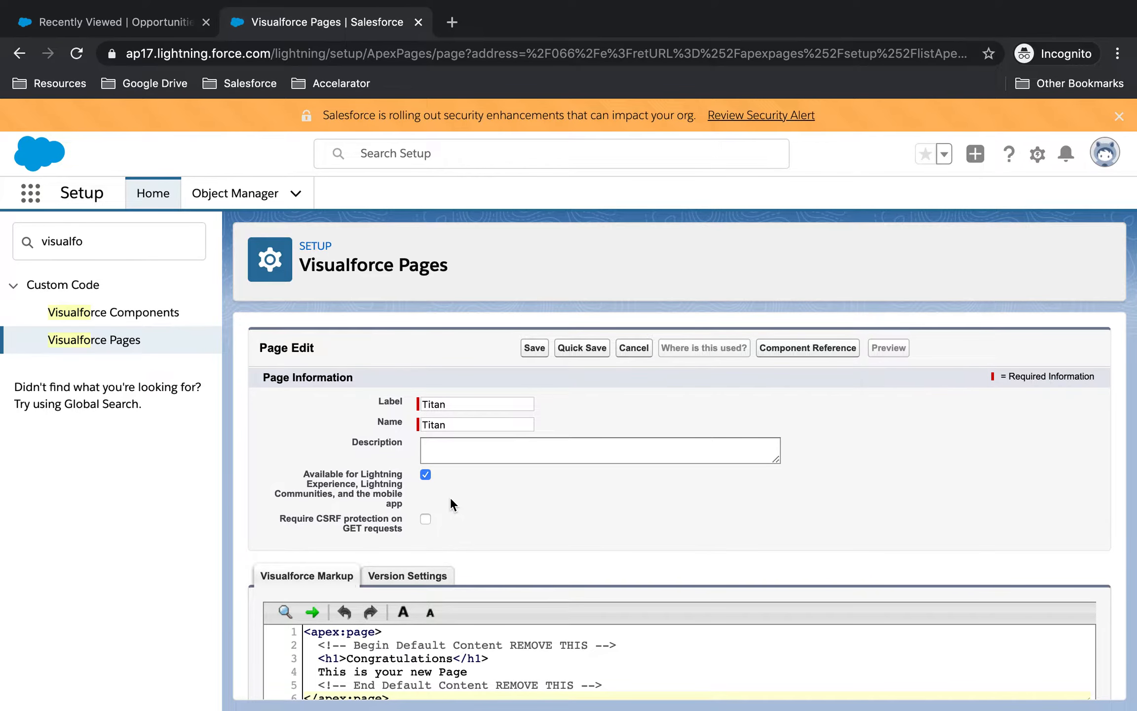
scroll(450, 496, down, 3)
Step: Replace the page's default markup with the pasted FormTitan iframe code
click(433, 554)
click(533, 553)
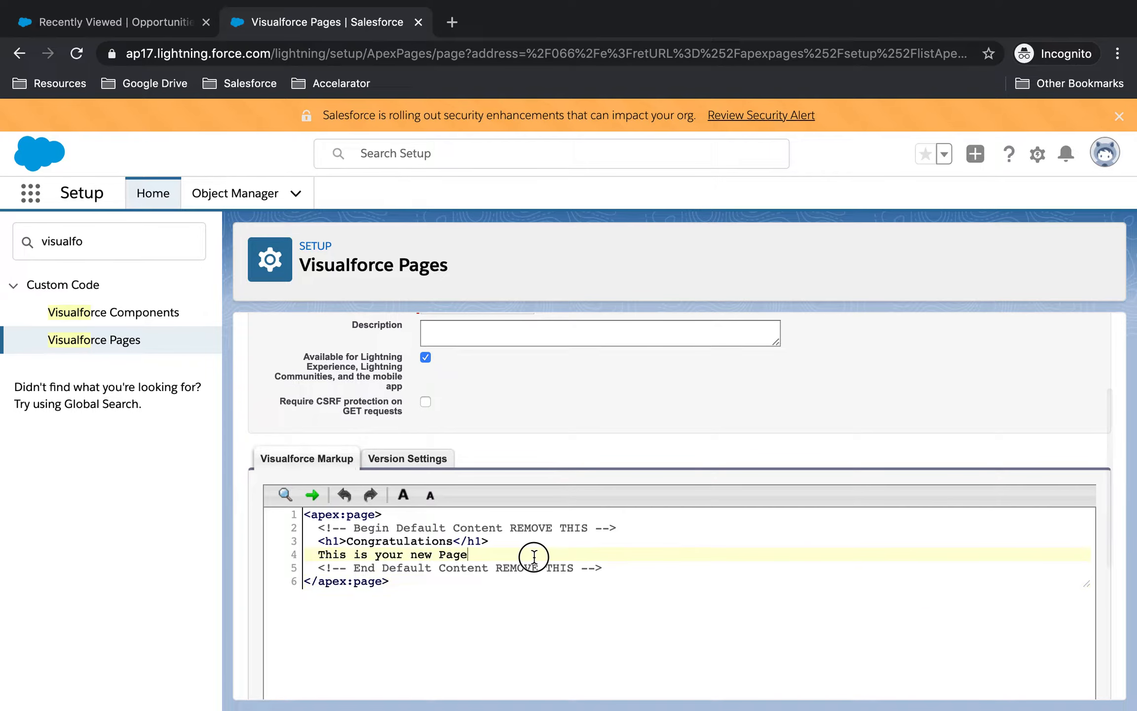
drag(617, 563, 317, 528)
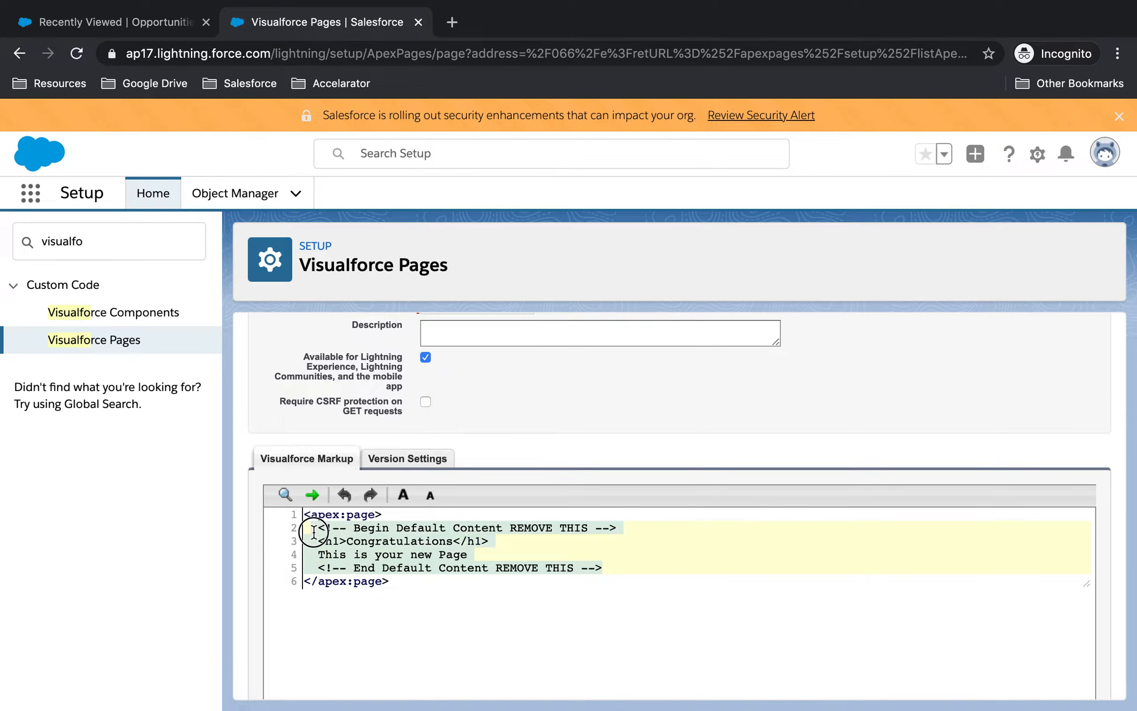
text(<iframe src="https://amichal11.docstitan.com/TitanCommunitiesForm" frameborder="0" width="1200" height="2300" scrolling="no"></iframe>)
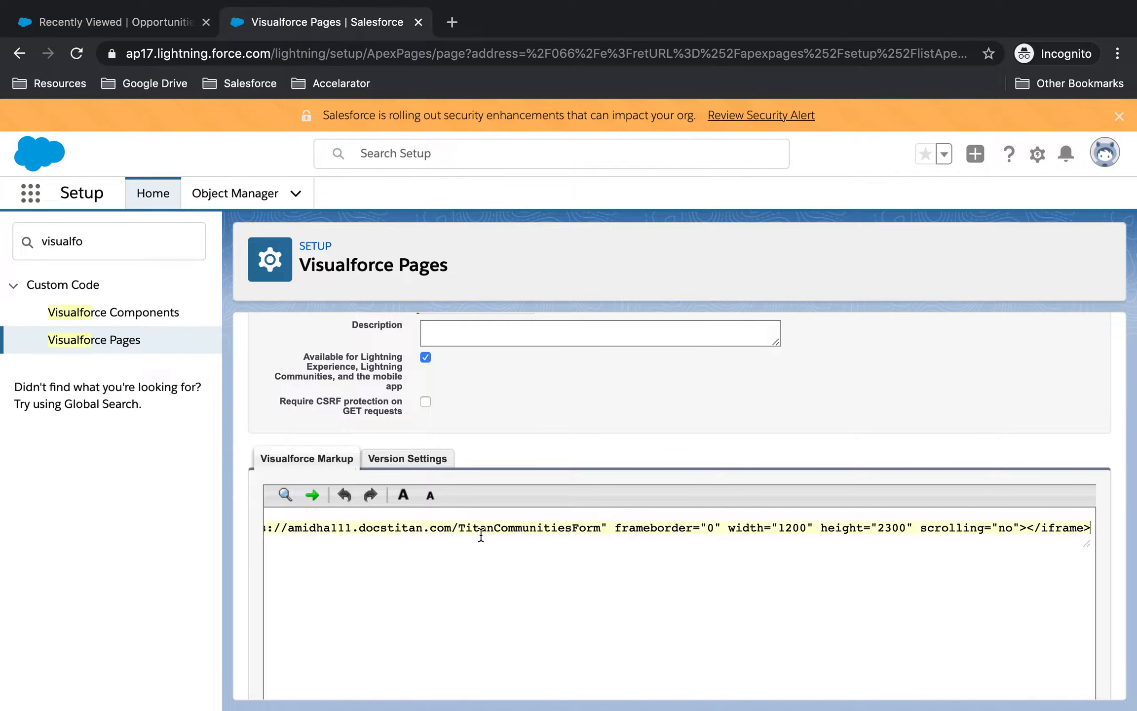
drag(490, 528, 218, 525)
click(663, 578)
click(718, 528)
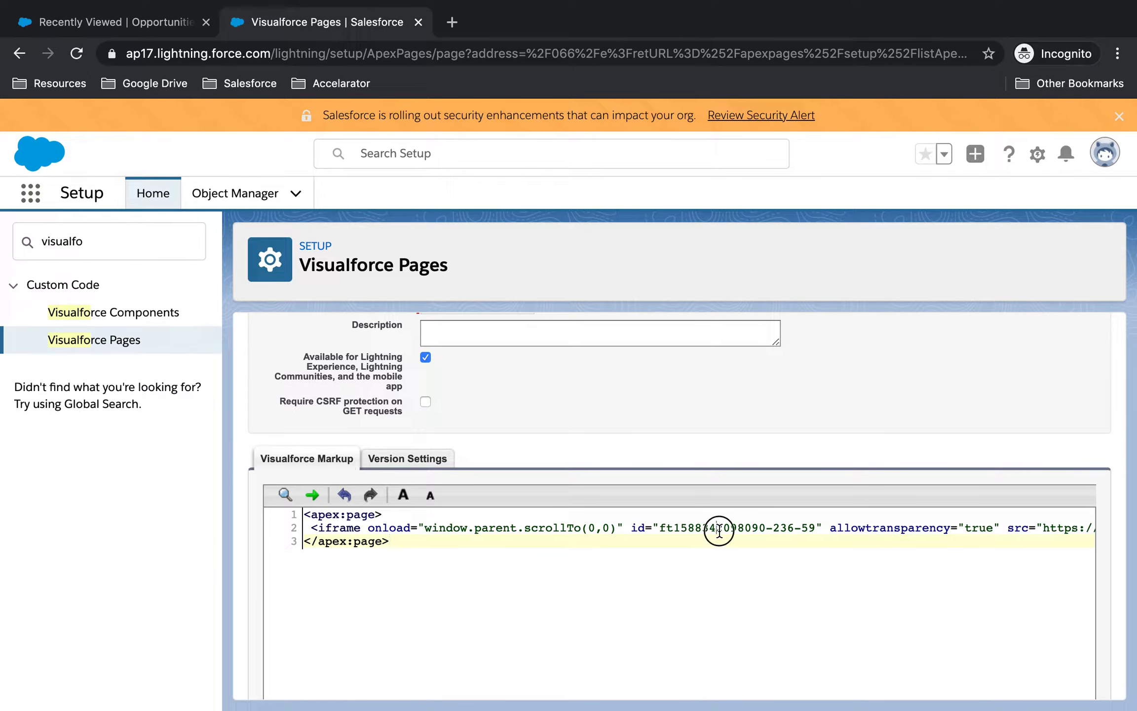
drag(759, 528, 1004, 534)
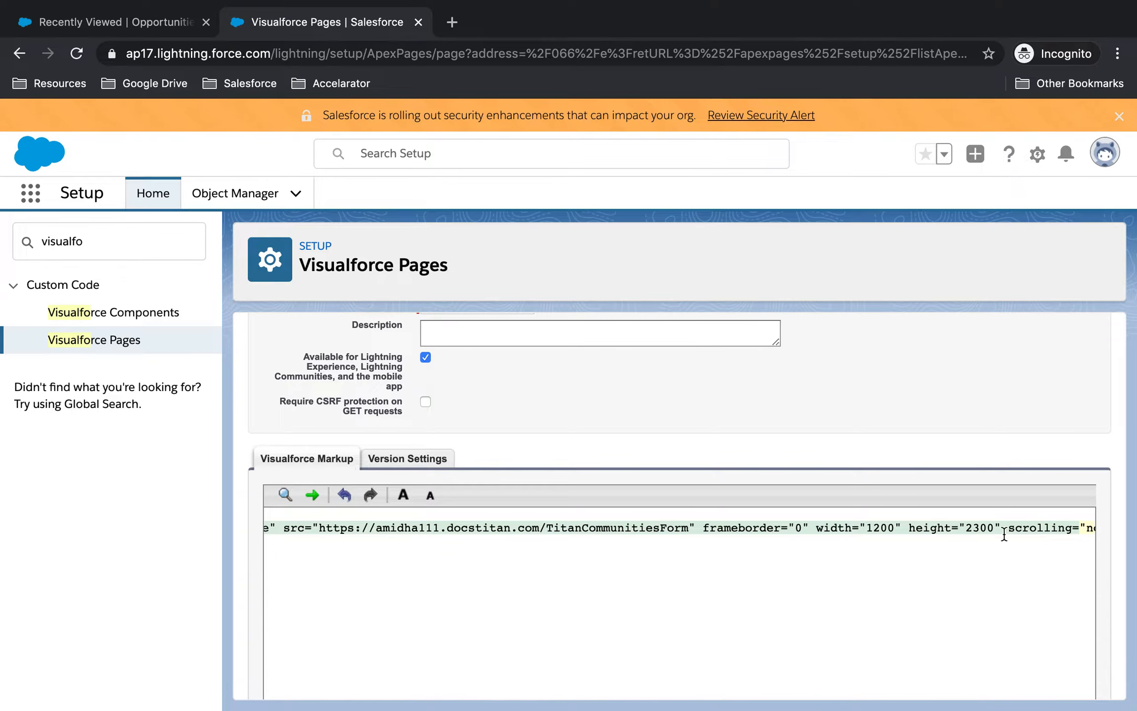
Step: Append ?{!$User.ID} to the iframe's TitanCommunitiesForm address
click(688, 527)
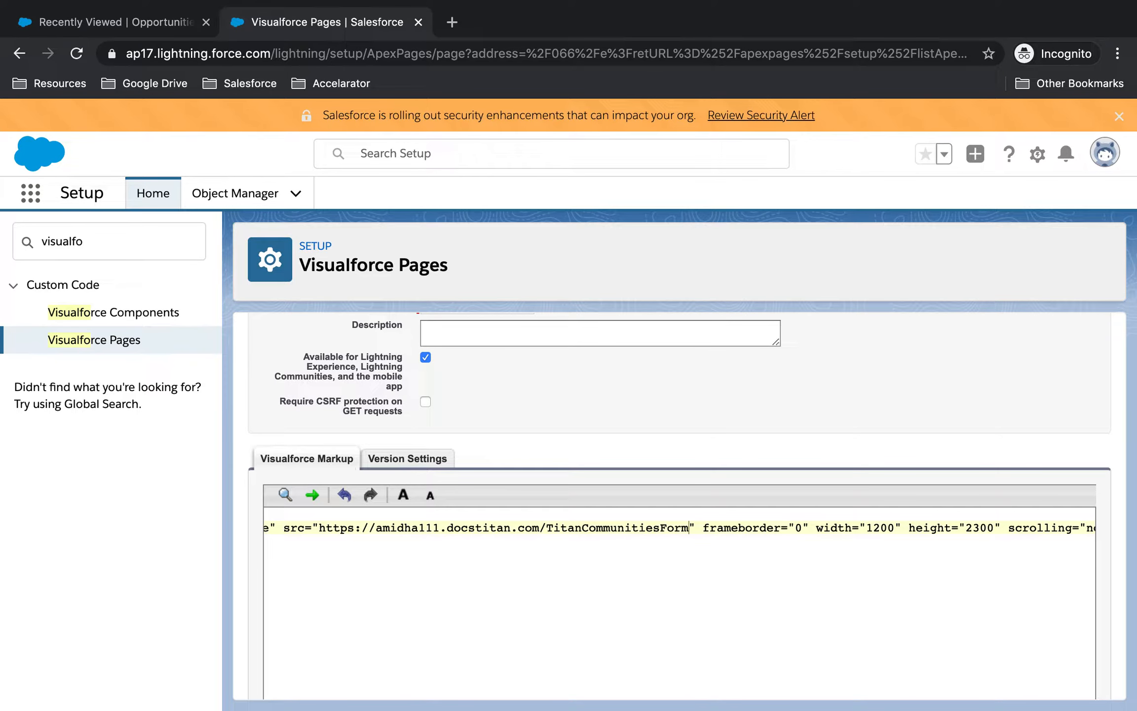
text(?)
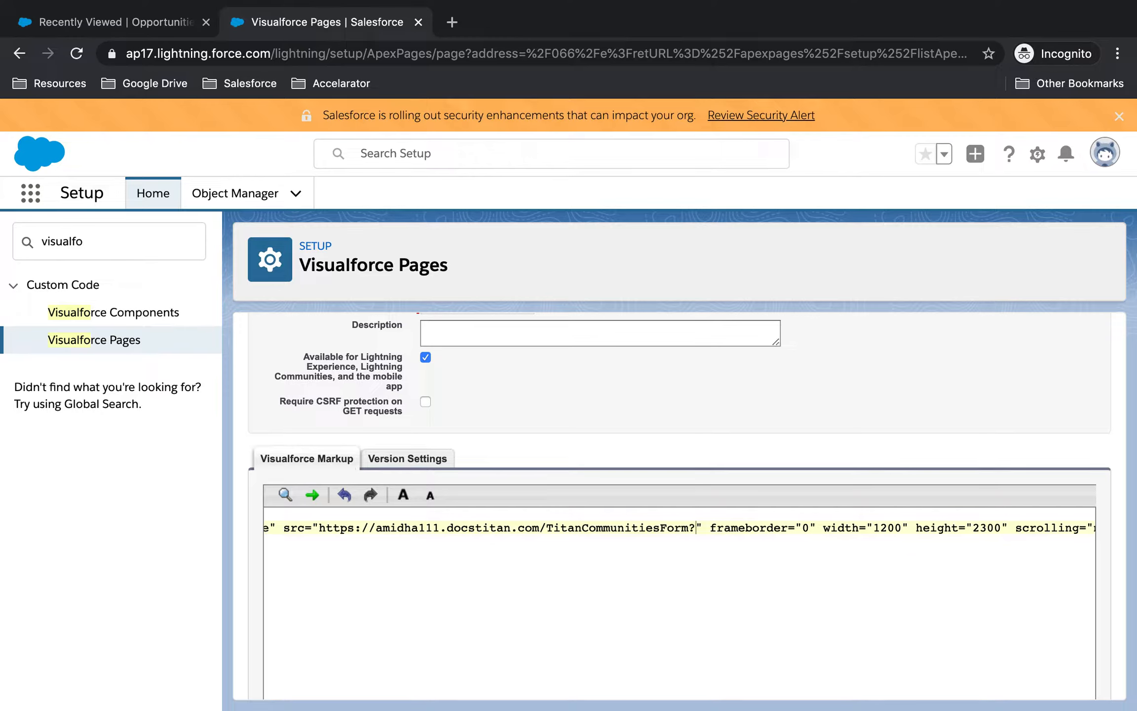
text({)
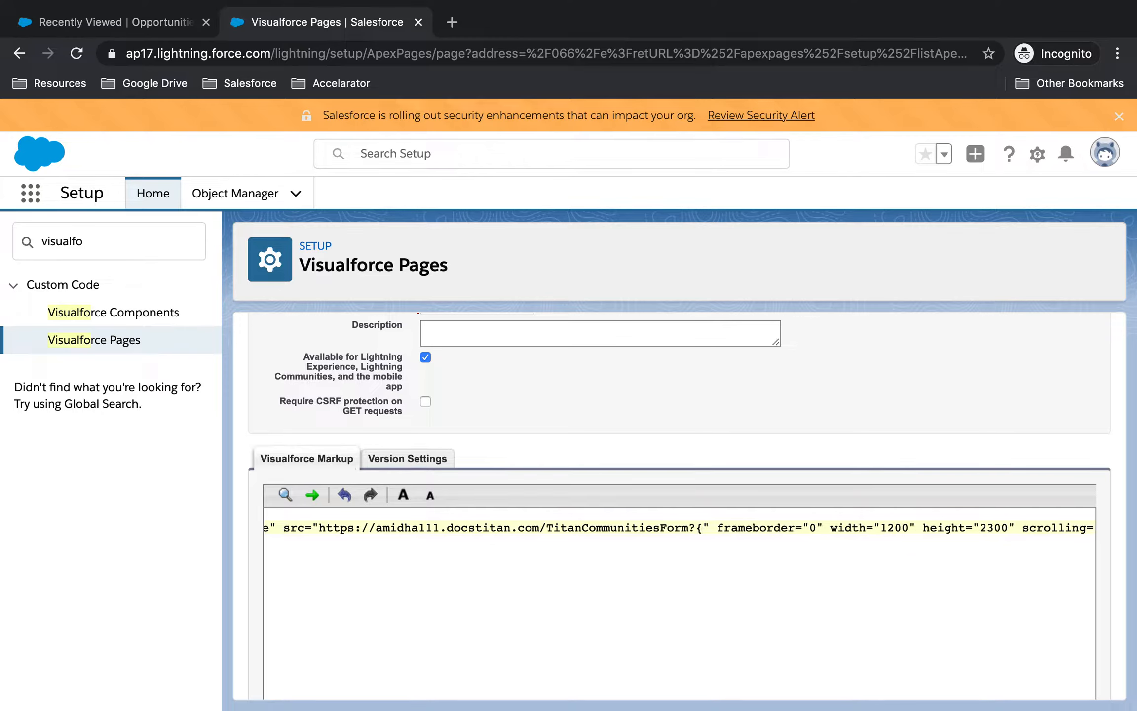
text(!$O)
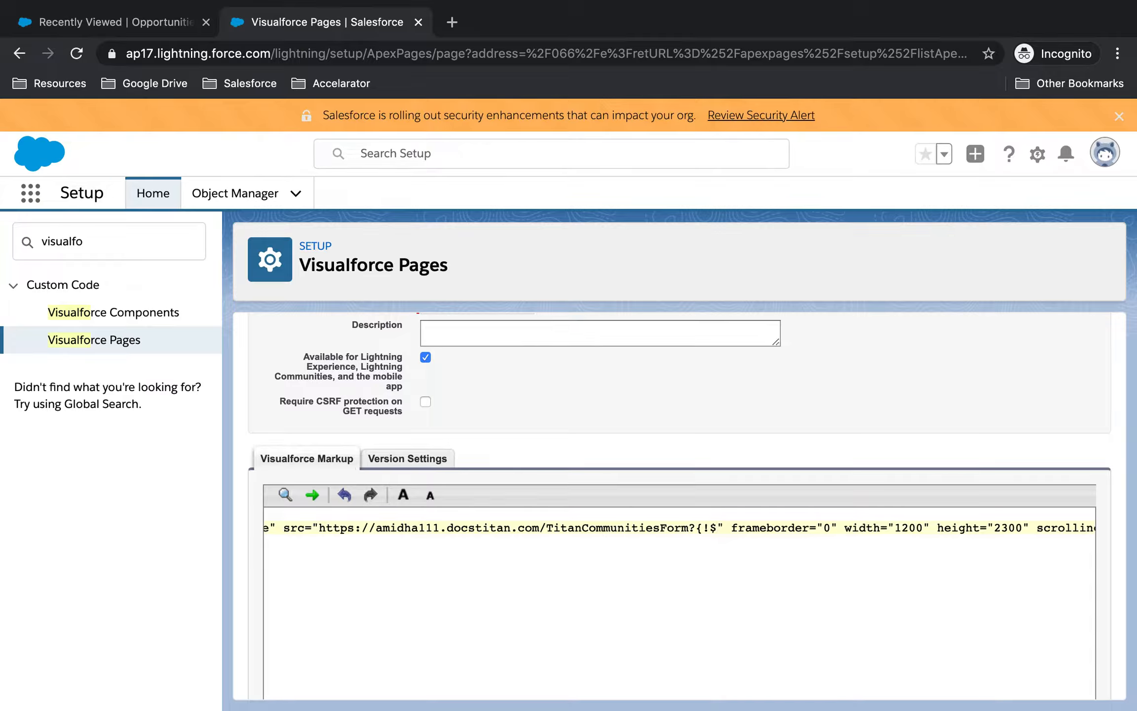
text(ser.IDD)
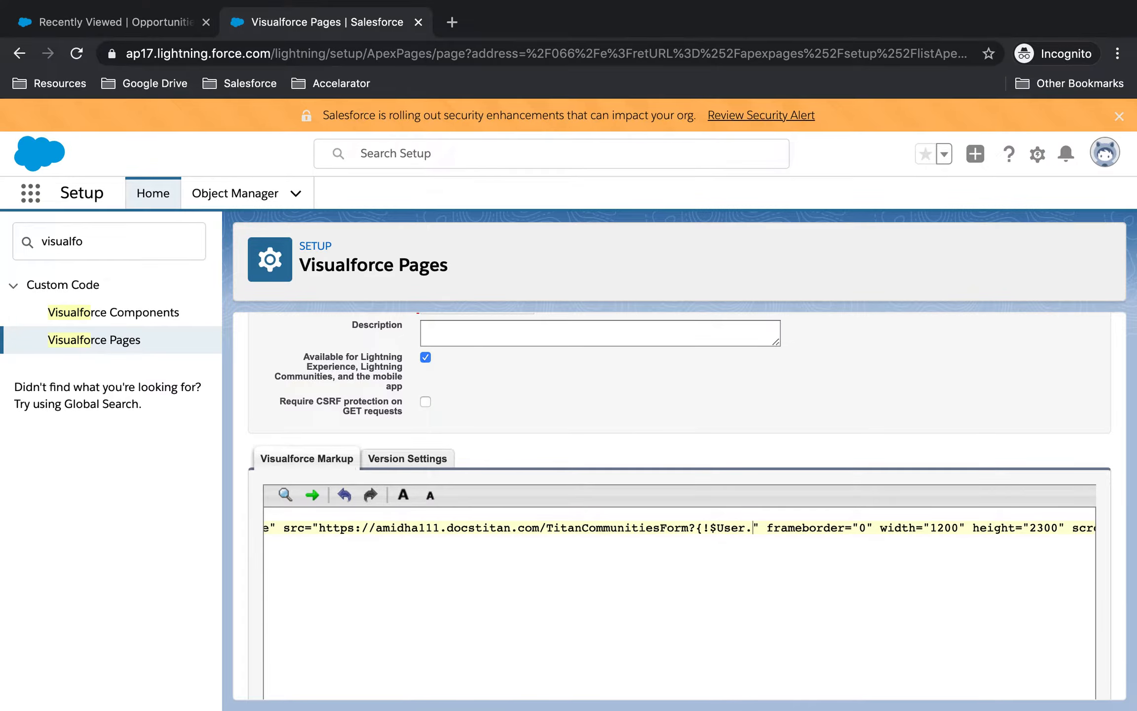
key(BackSpace)
text(})
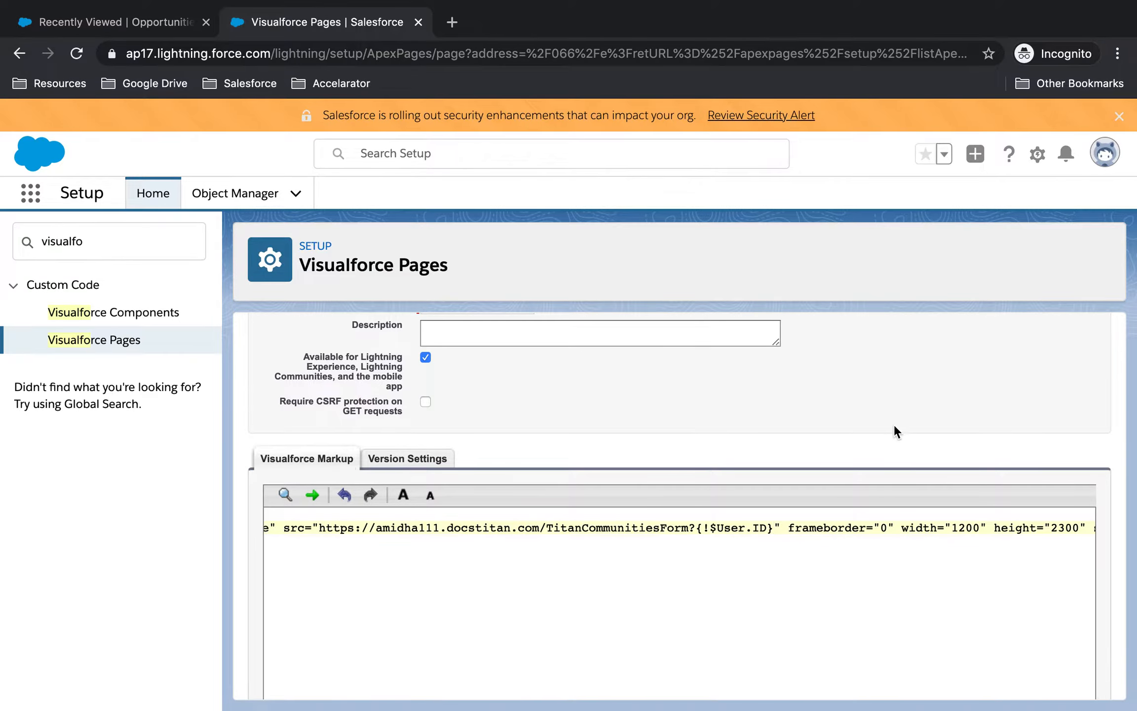
scroll(894, 425, up, 2)
scroll(892, 427, down, 7)
scroll(892, 428, up, 7)
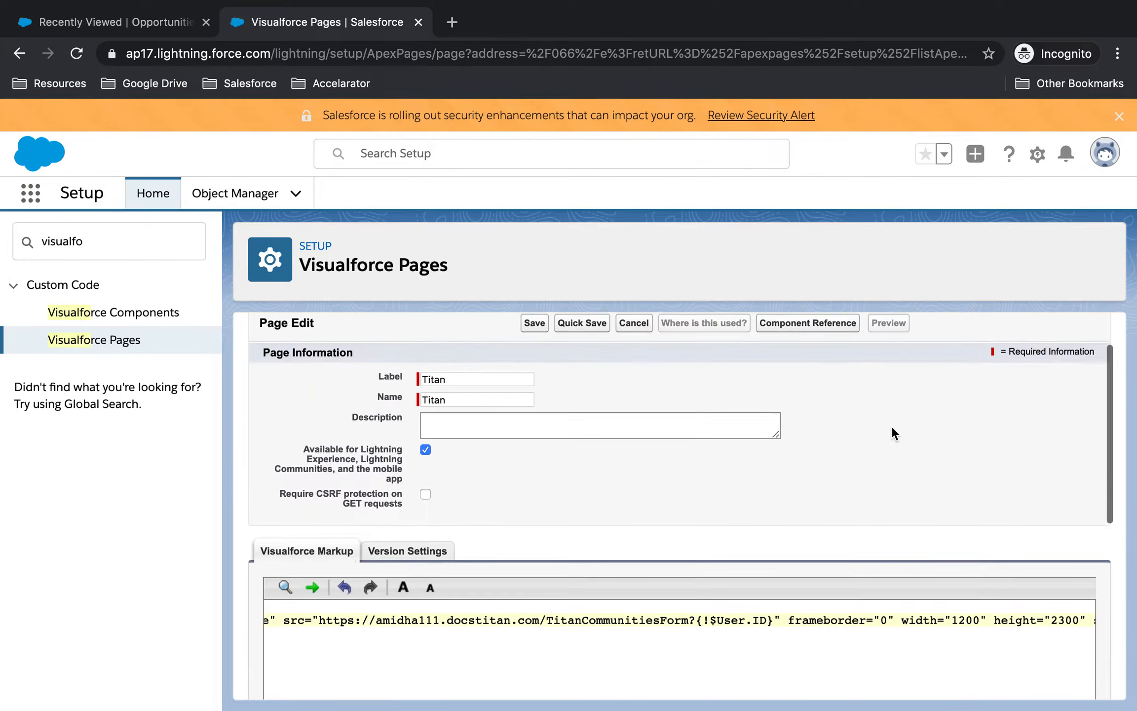
Step: Save the Titan Visualforce page and preview it showing the embedded Account Details form
click(540, 326)
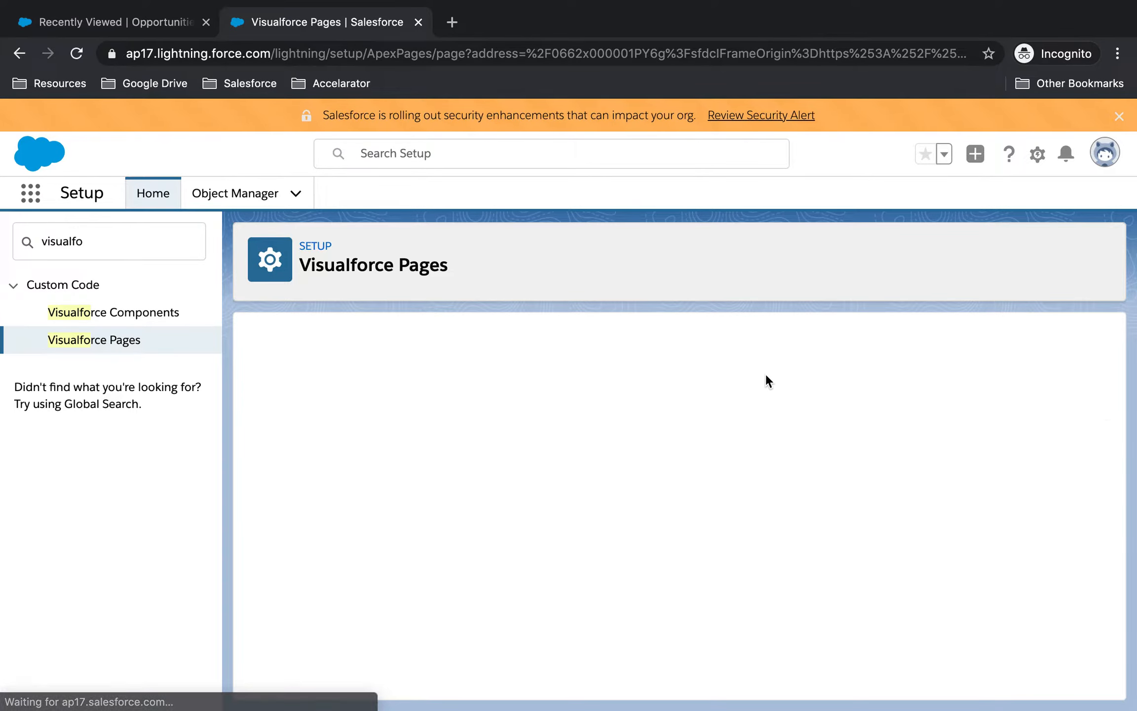
click(1035, 390)
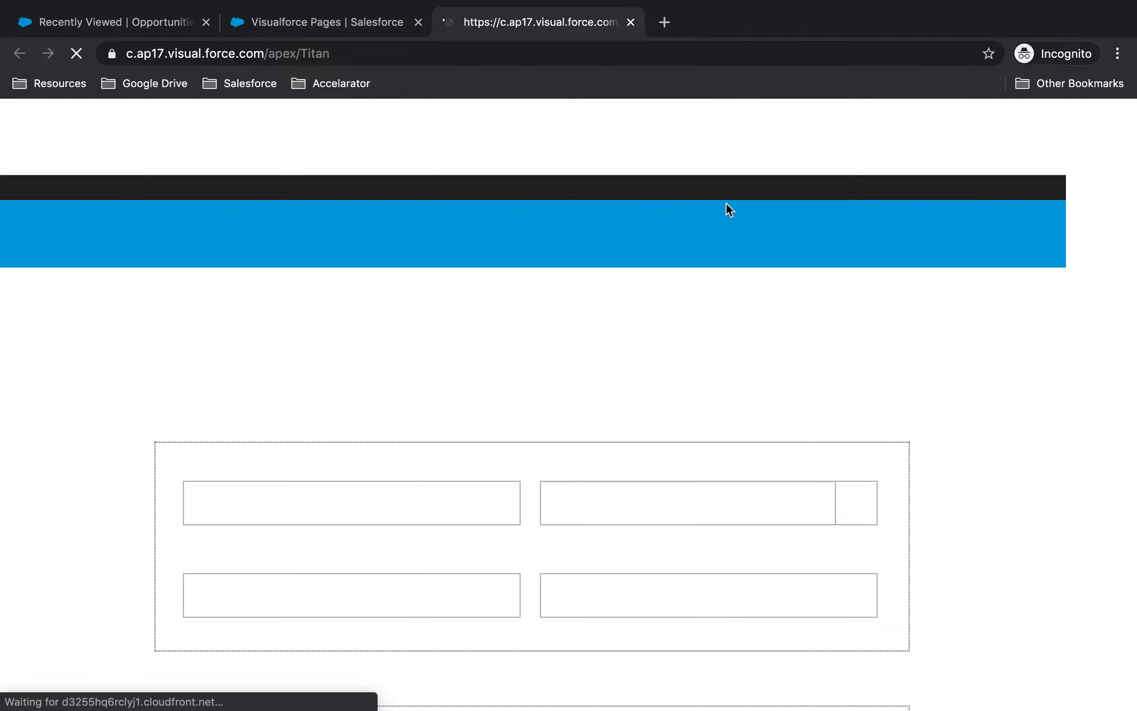
scroll(704, 448, down, 10)
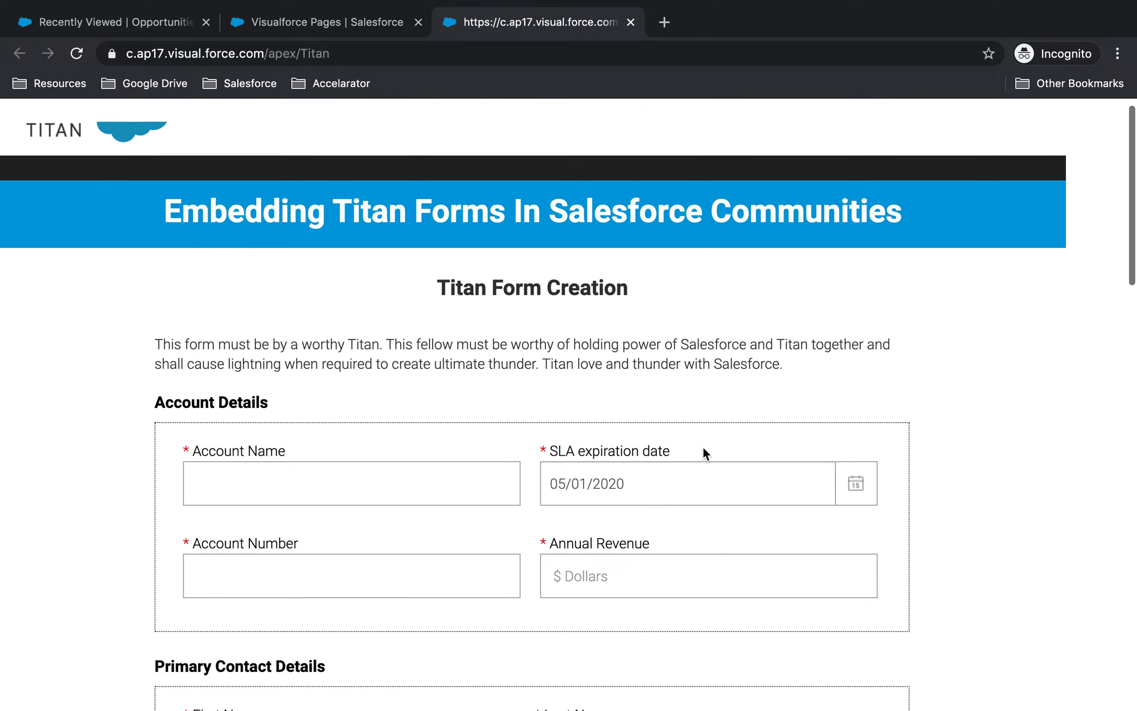
Step: Inspect the embedded form's iframe in developer tools to confirm it passes the user ID
right_click(783, 299)
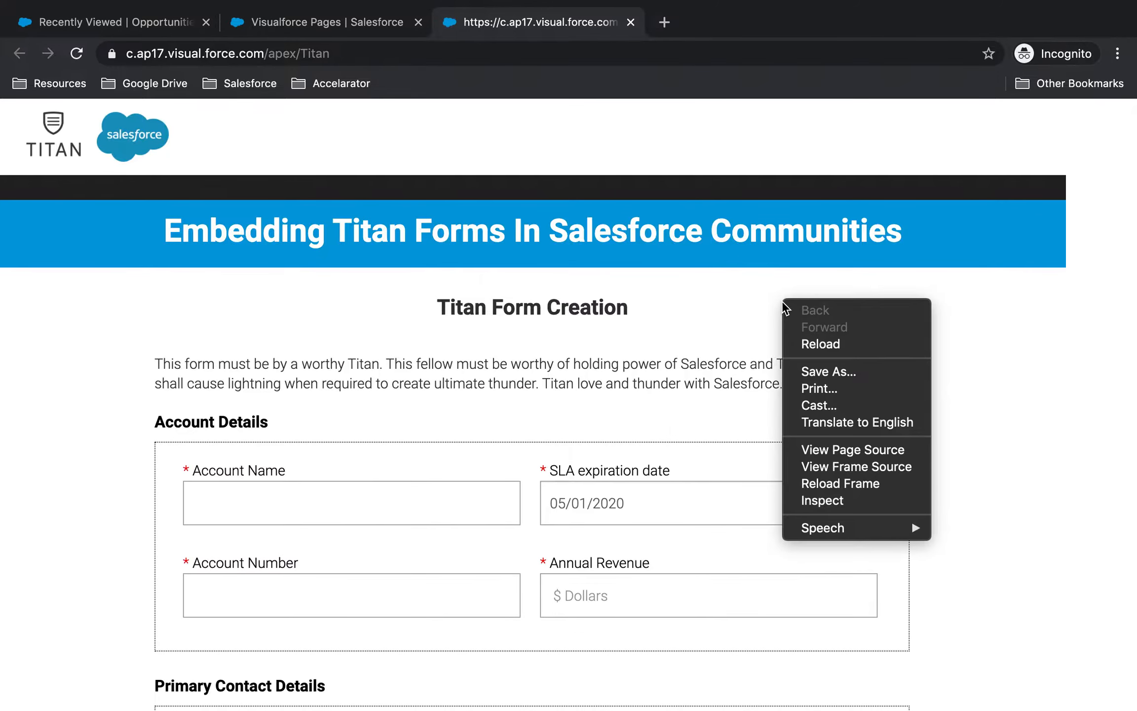
click(854, 500)
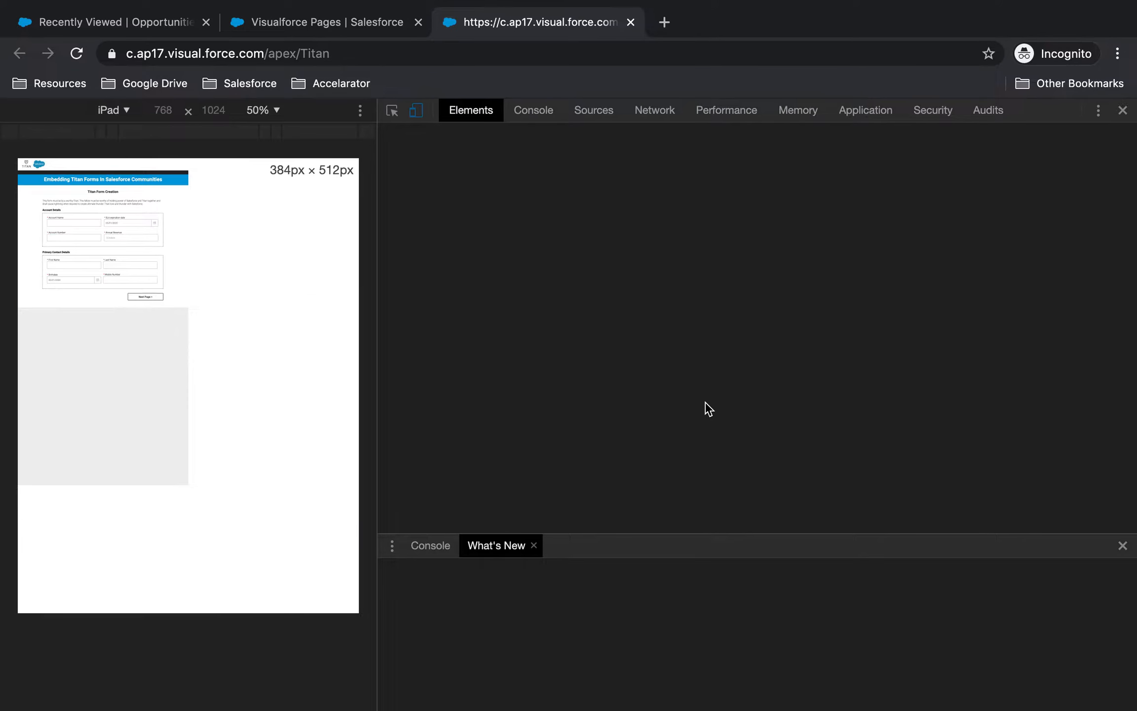
scroll(607, 314, up, 10)
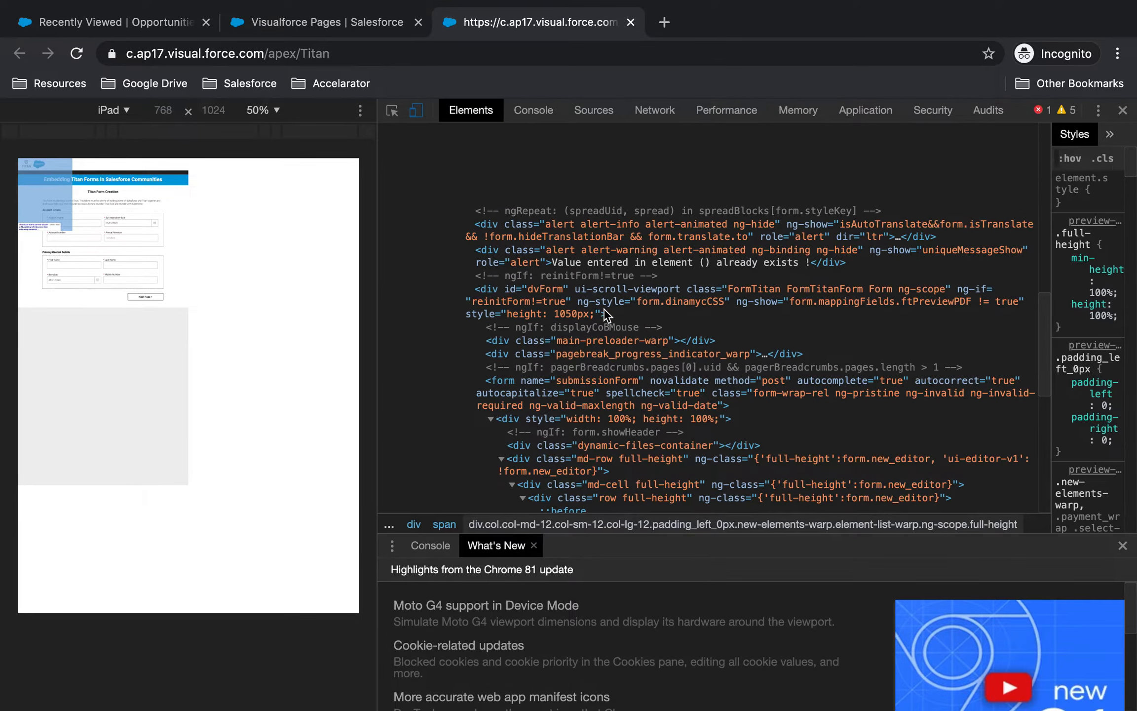
scroll(603, 310, up, 5)
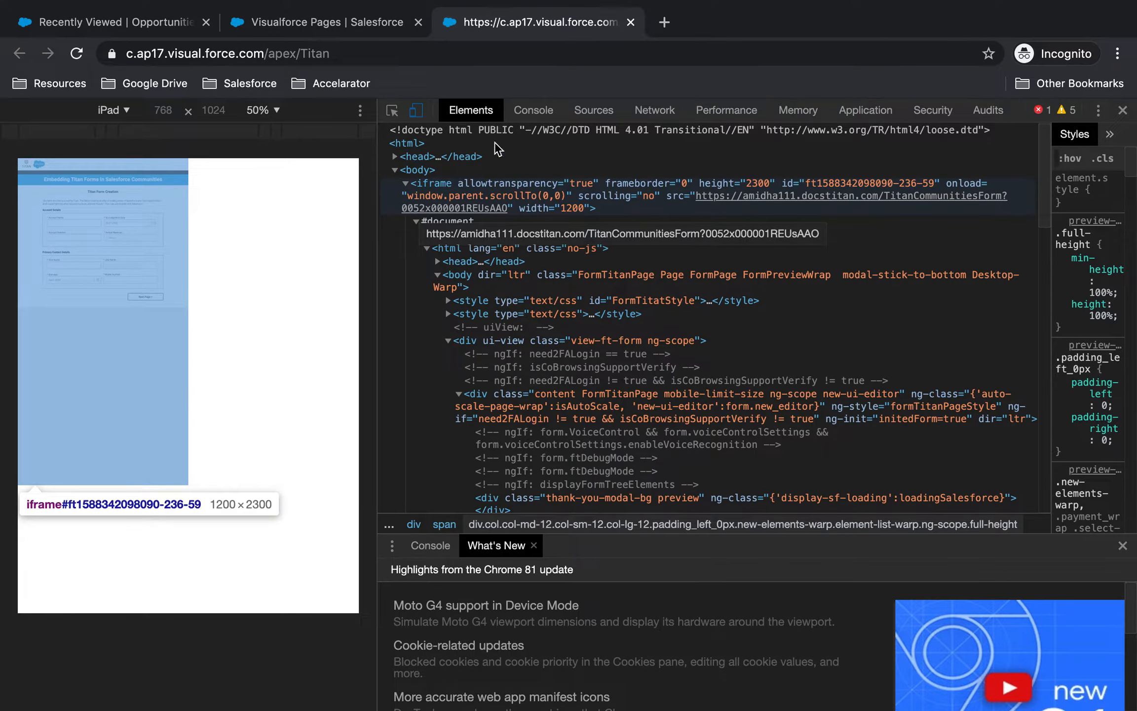
Step: Close the preview tab and FormTitan's Publish dialog, returning to the community Home page
click(631, 22)
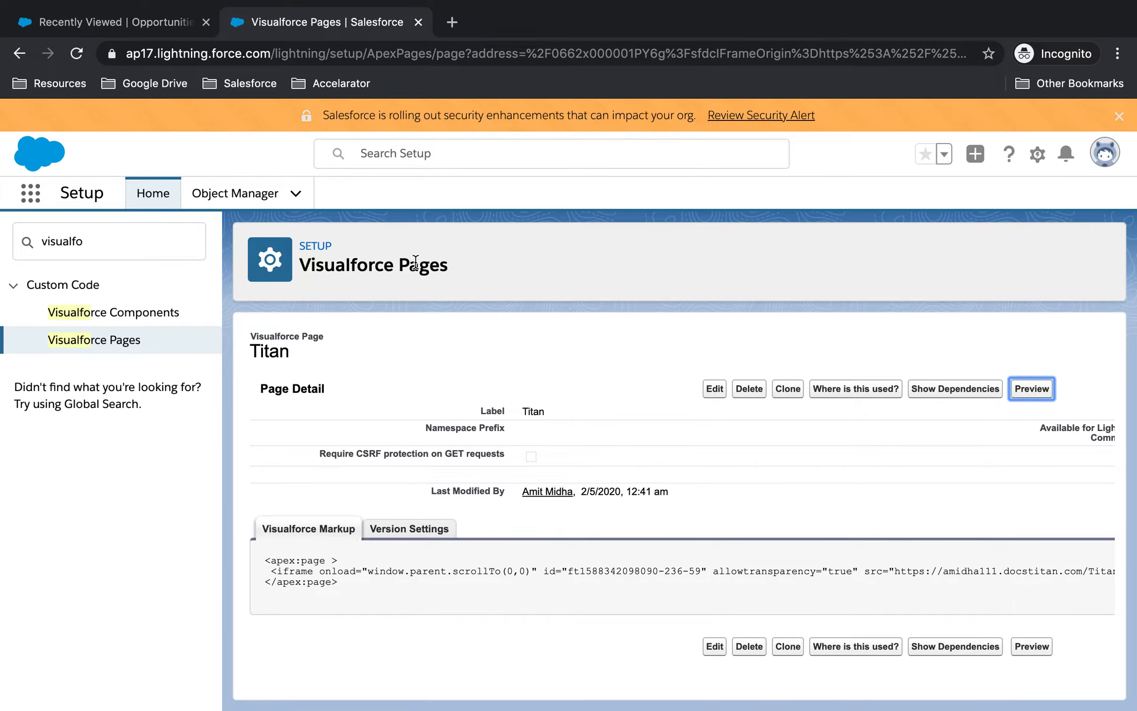
key(ctrl+Left)
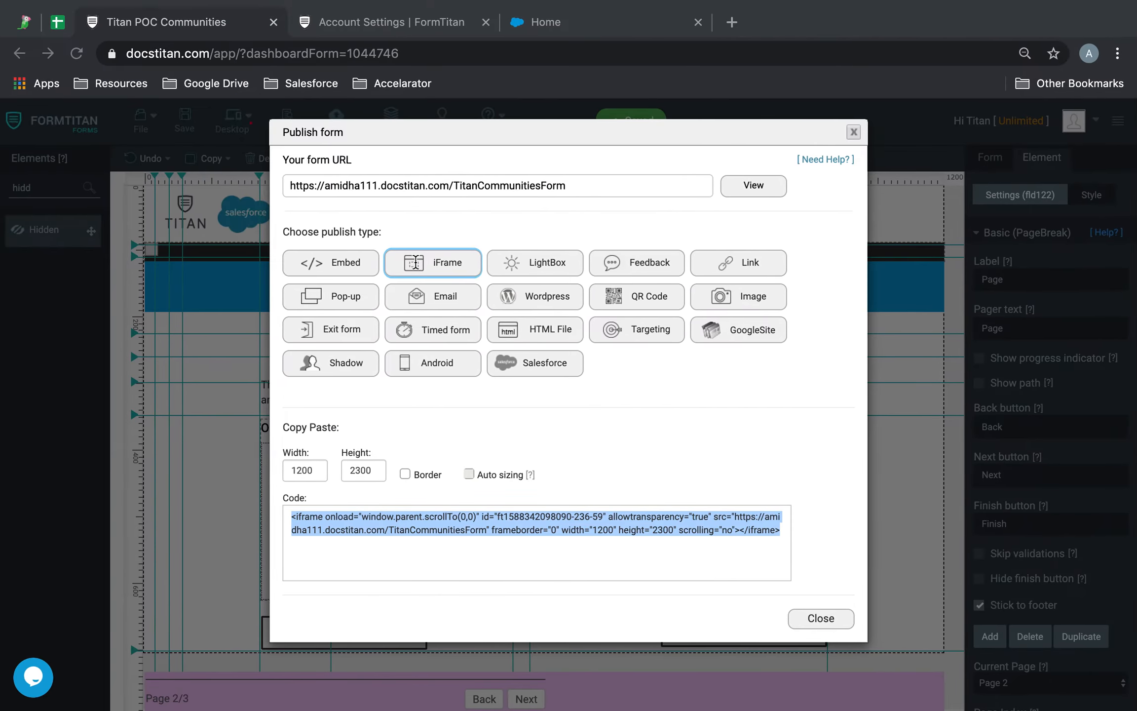
click(853, 131)
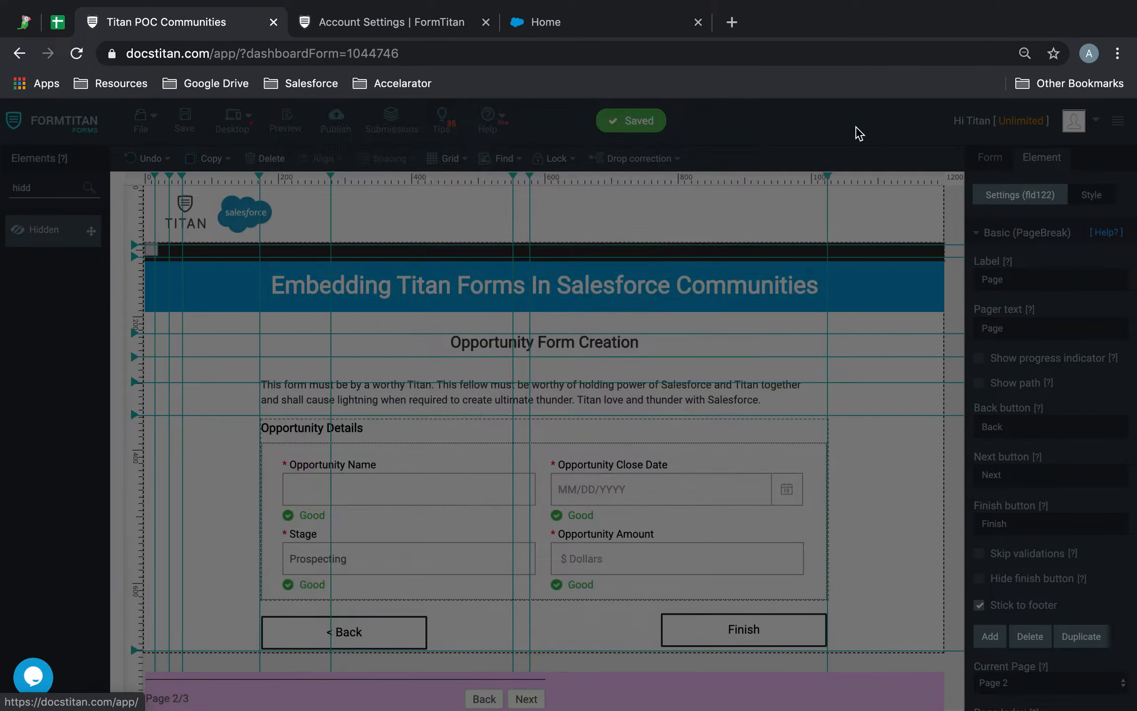
click(607, 22)
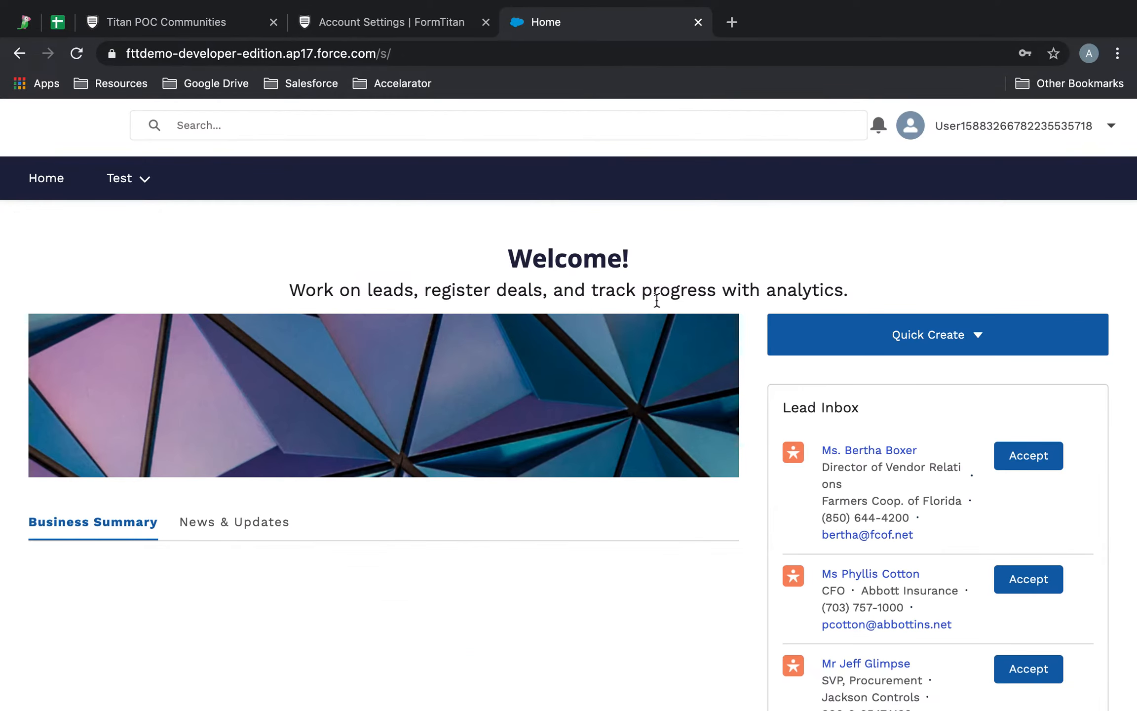
Step: Launch Experience Builder from the user account menu and select the Navigation Menu component
click(1109, 129)
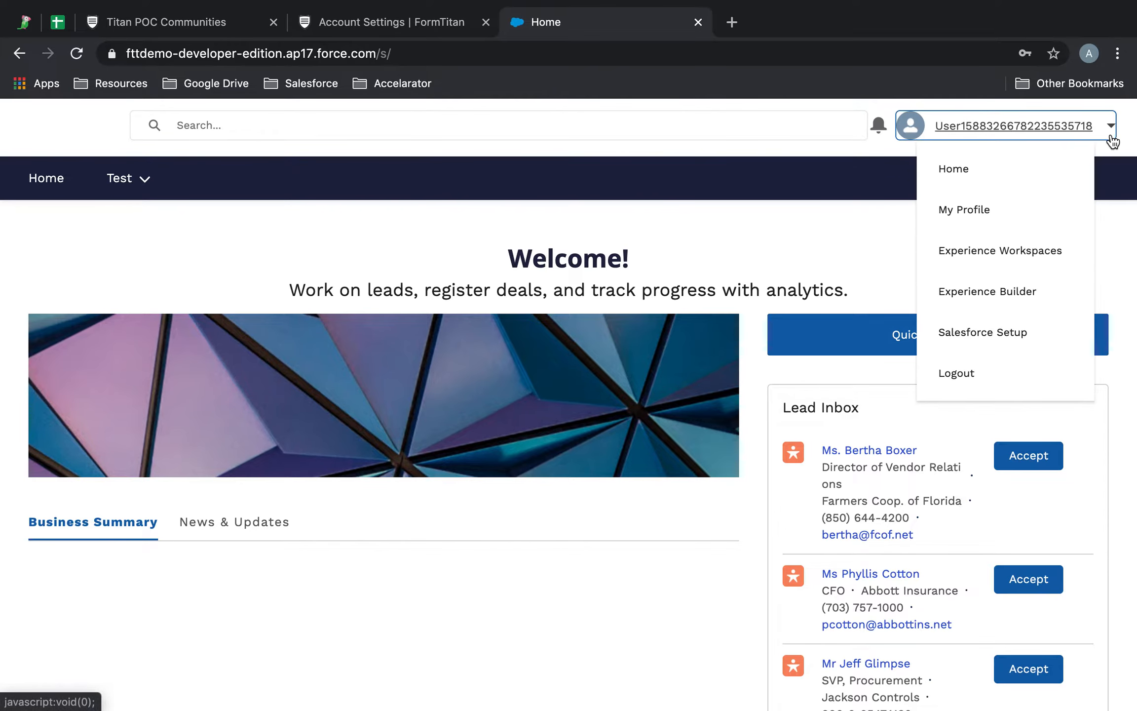
click(1019, 293)
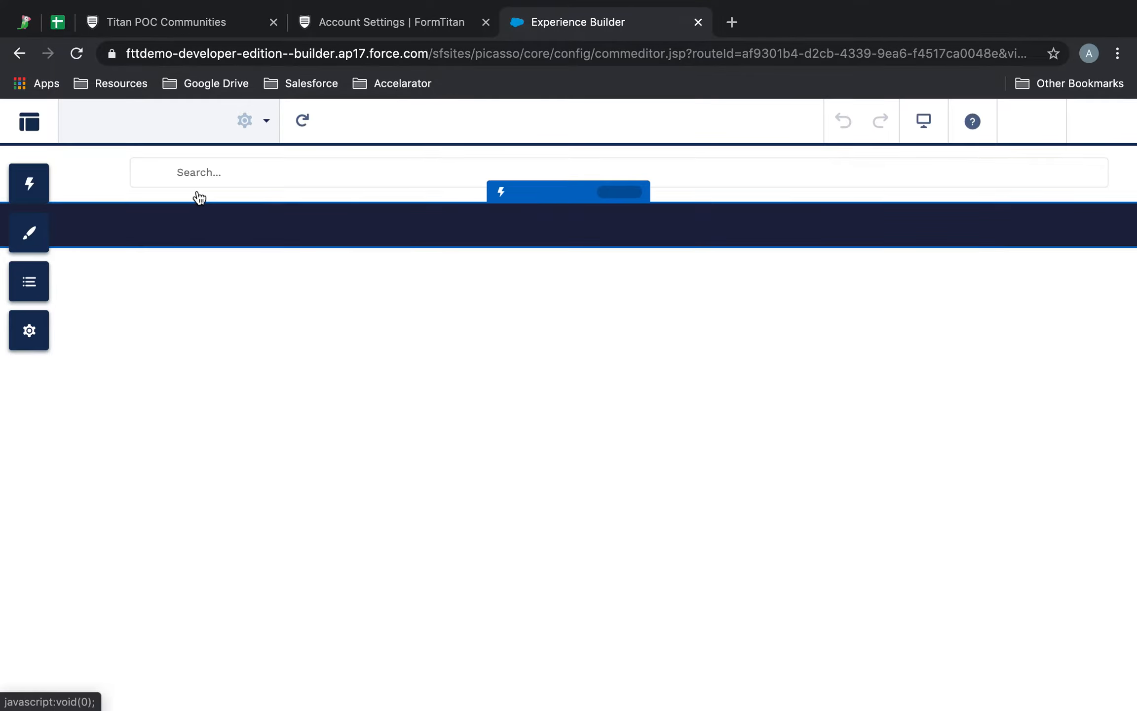
click(232, 280)
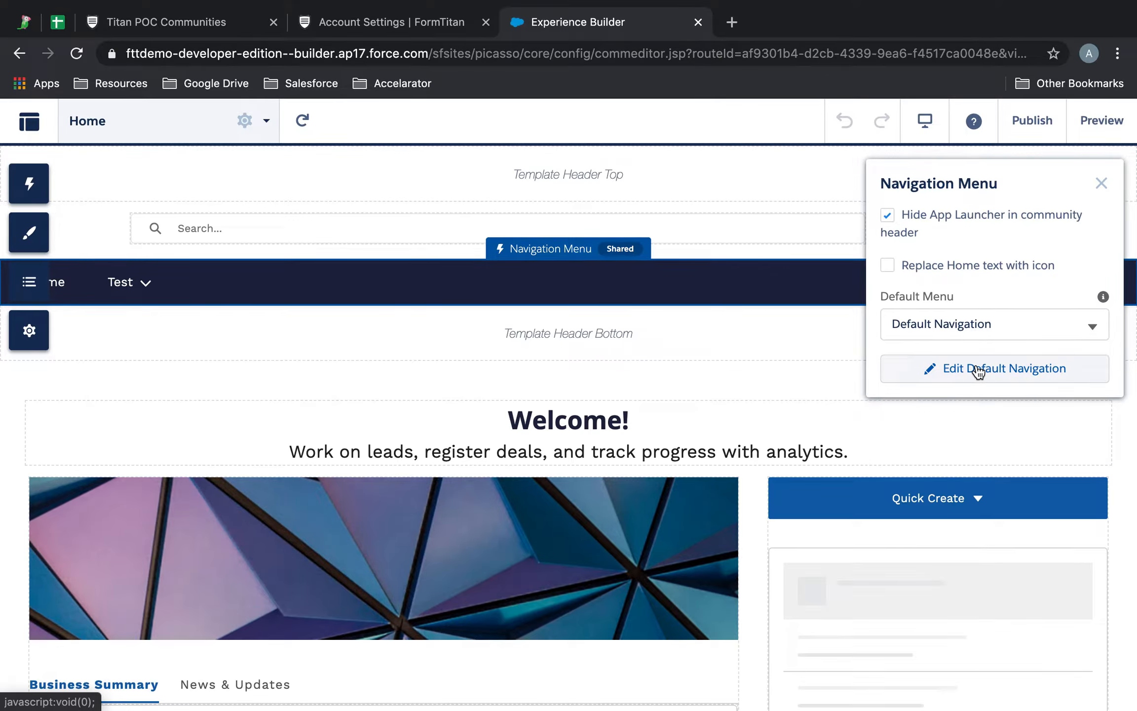
Step: Add a menu item named 'Titan Form' to Default Navigation and save the menu
click(977, 371)
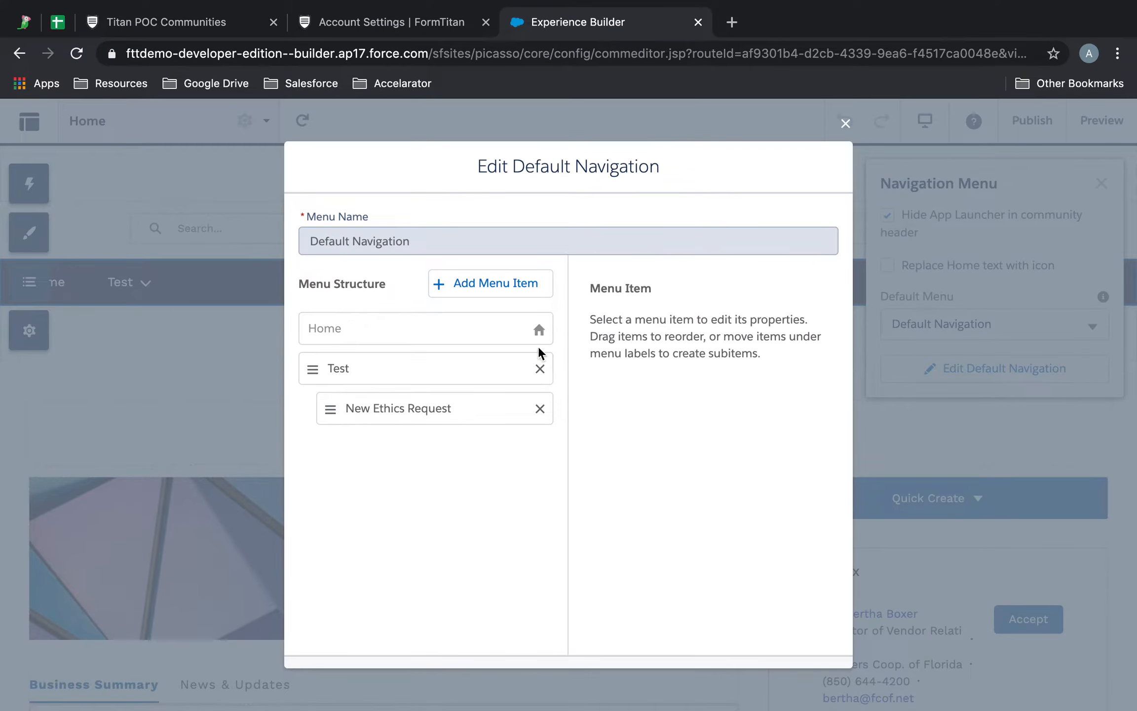
click(483, 283)
click(599, 295)
key(super+a)
text(Titan Form)
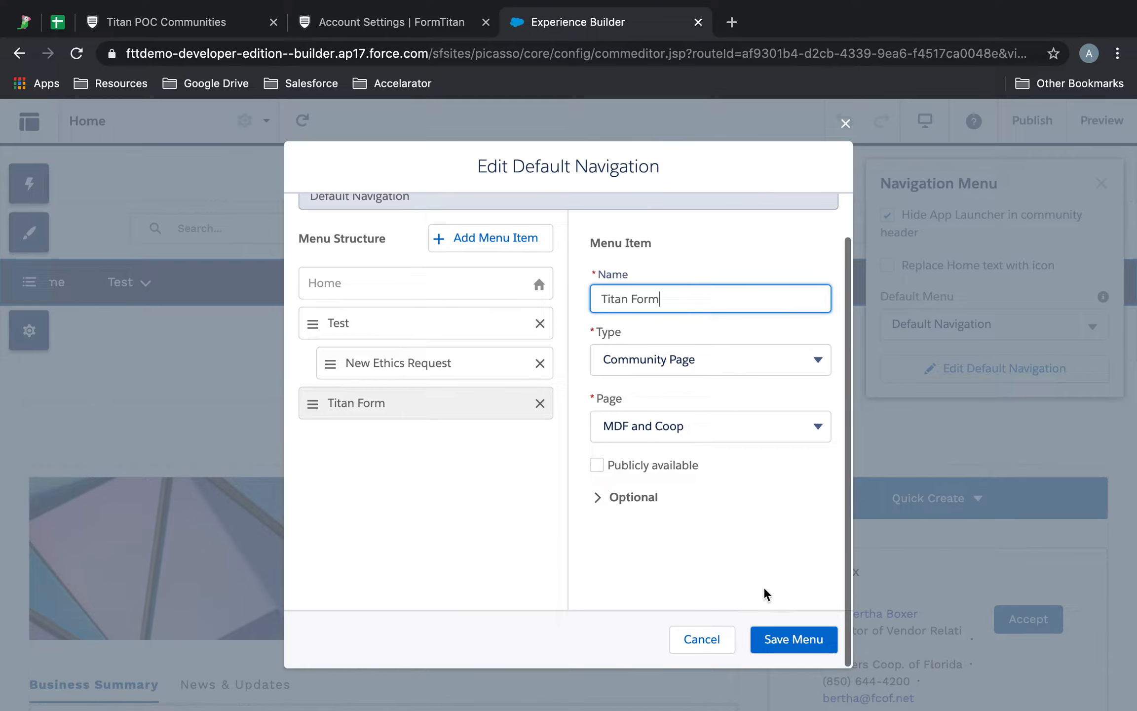
click(780, 637)
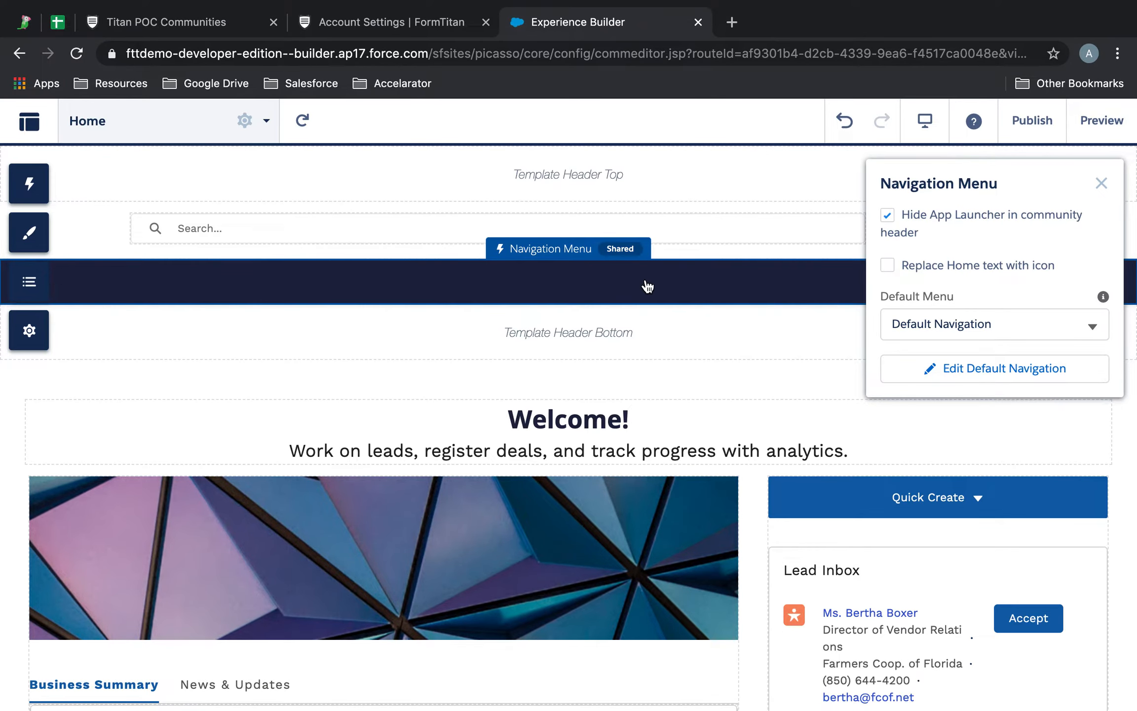
Step: Create a Standard Page with one full-width column, named Titan with URL titan
click(266, 122)
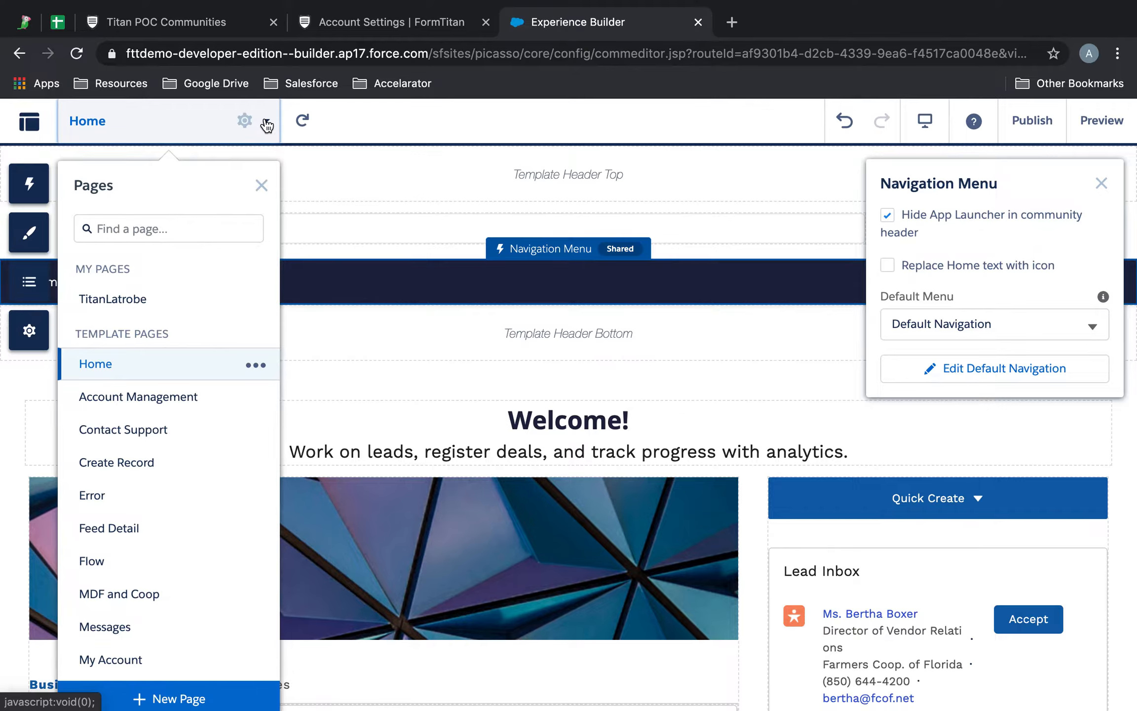
click(171, 698)
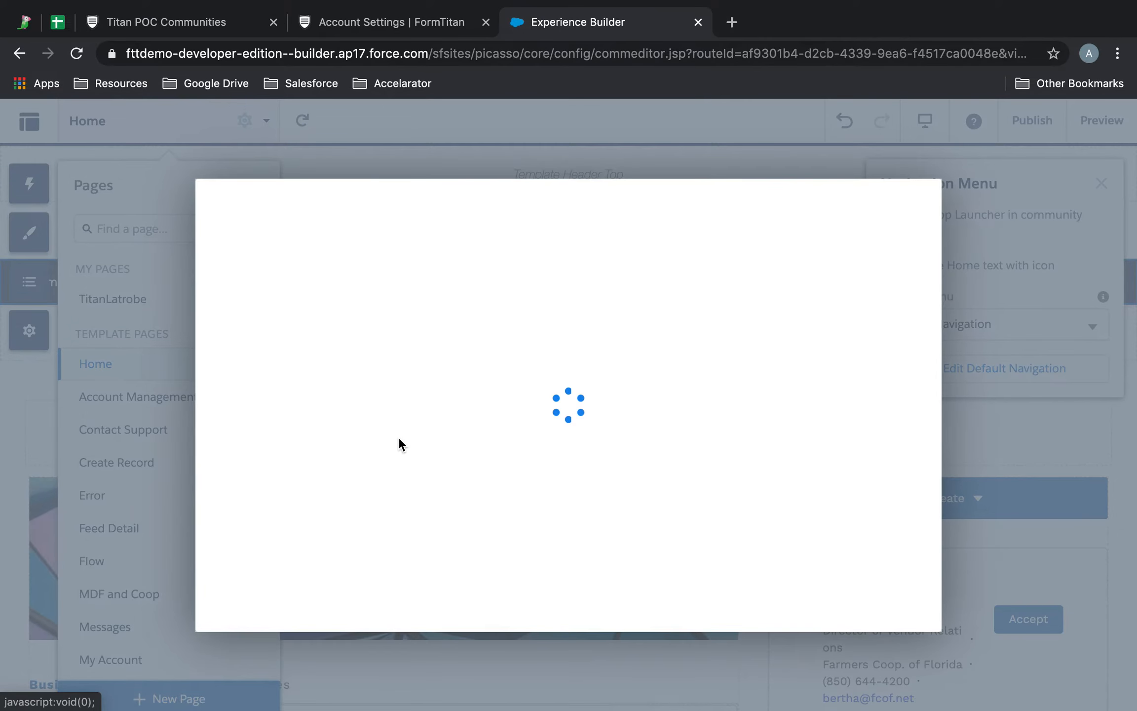
click(398, 437)
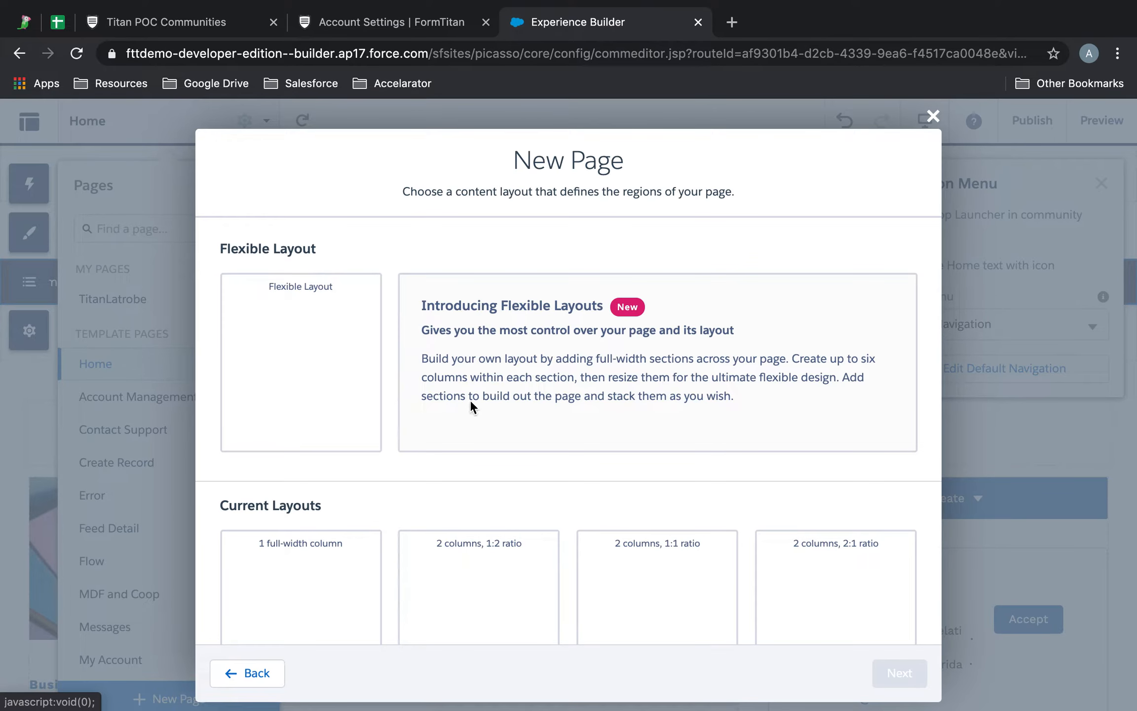
scroll(570, 370, down, 3)
click(309, 490)
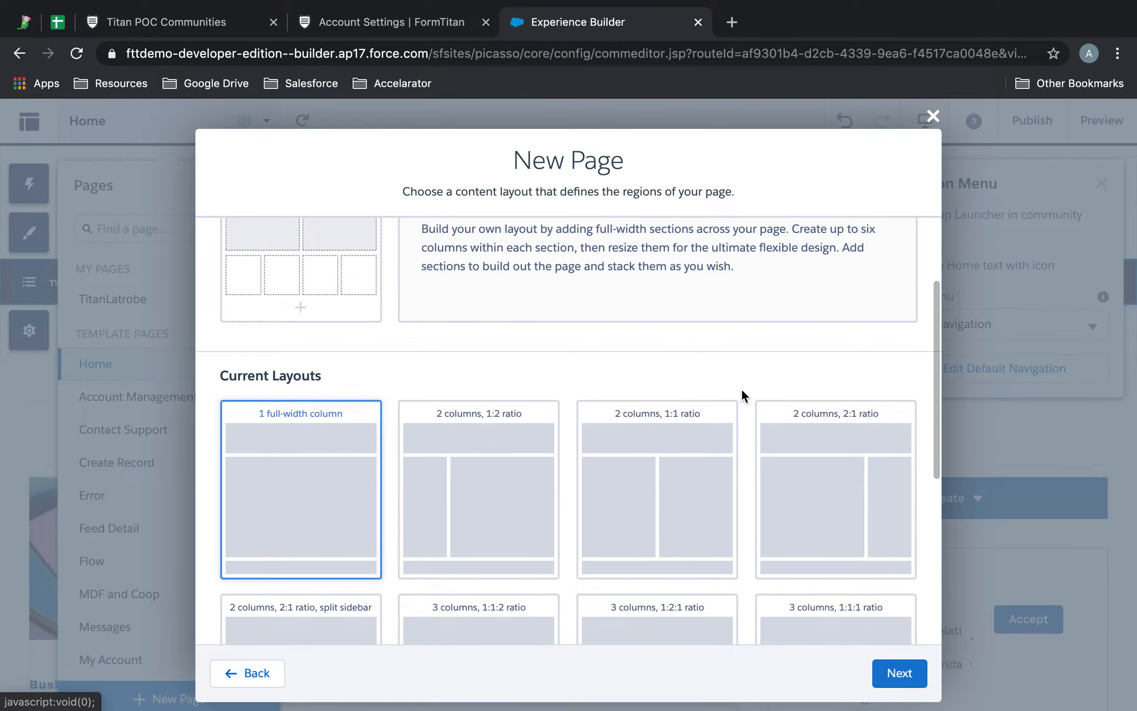
scroll(741, 388, down, 3)
click(895, 673)
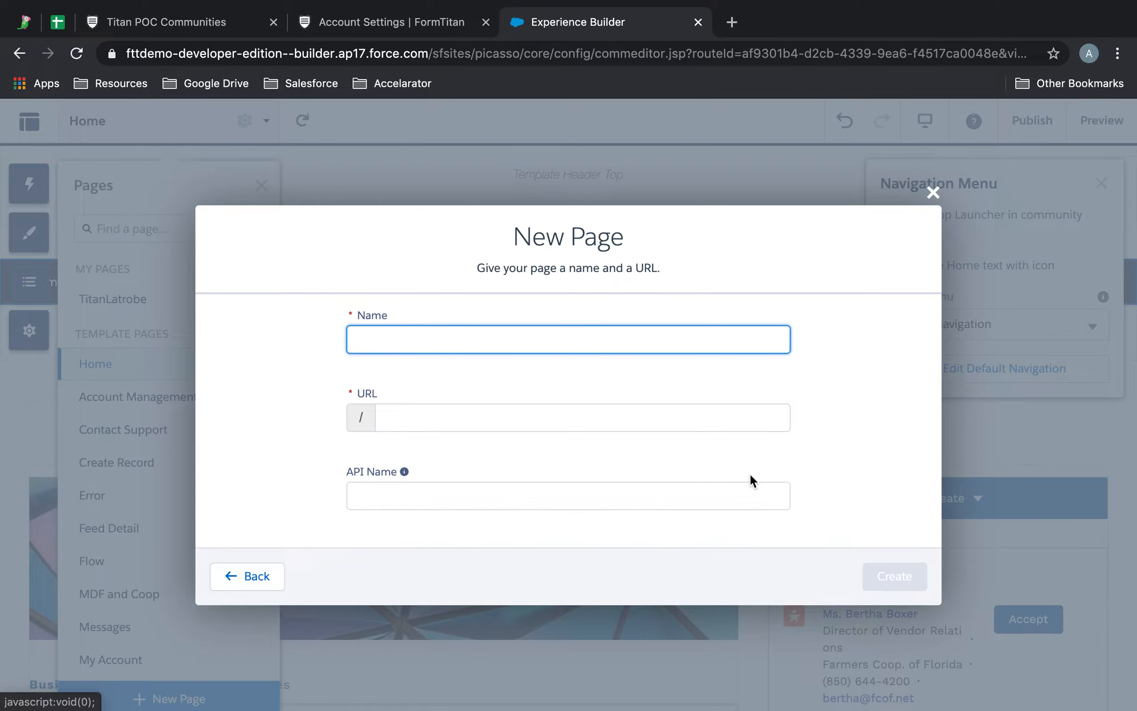
text(Titan)
key(Tab)
click(565, 509)
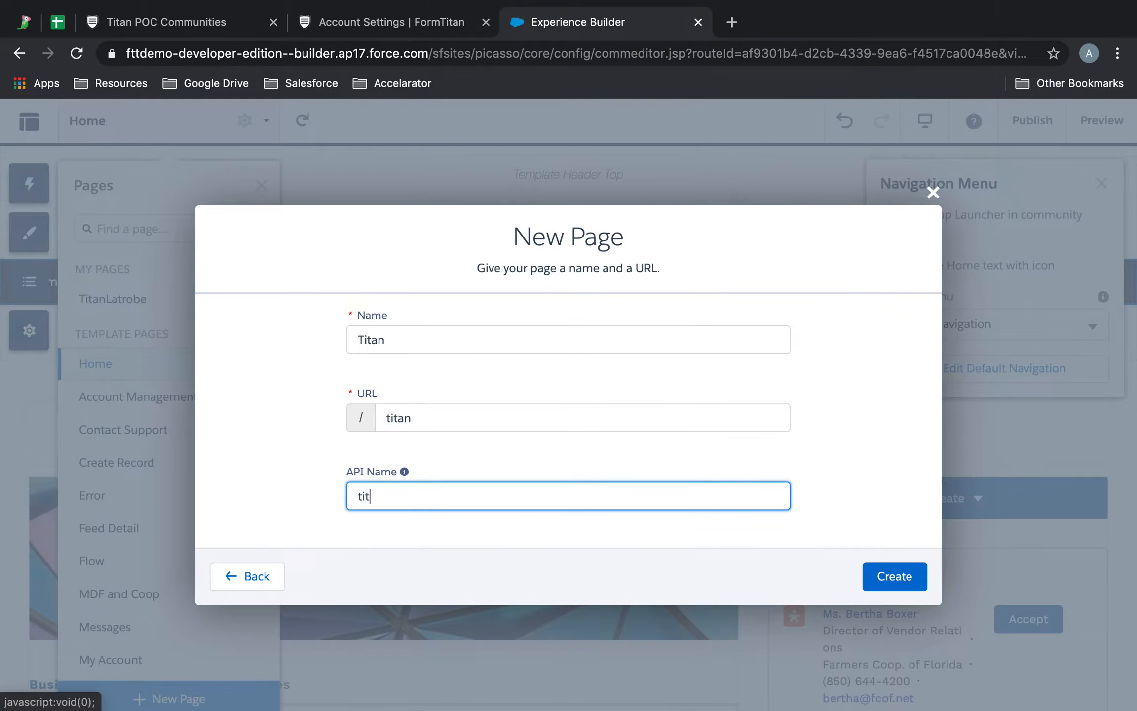
click(878, 592)
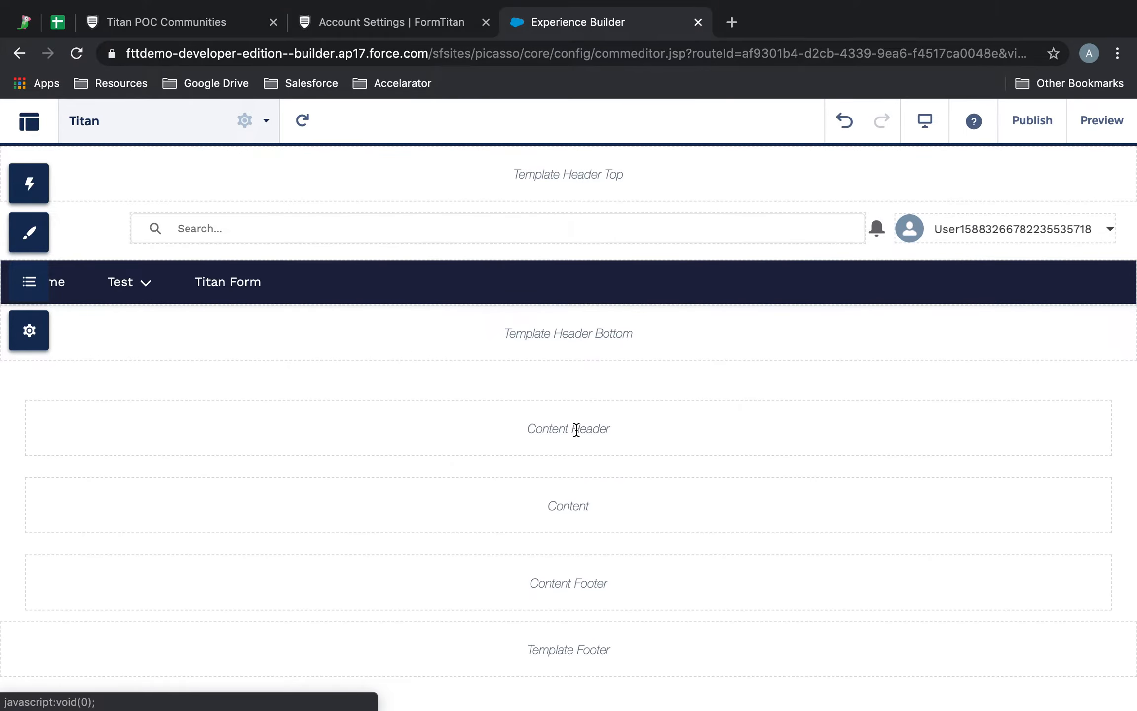
Step: Place a Visualforce Page component into the page's empty Content region
click(571, 498)
click(586, 494)
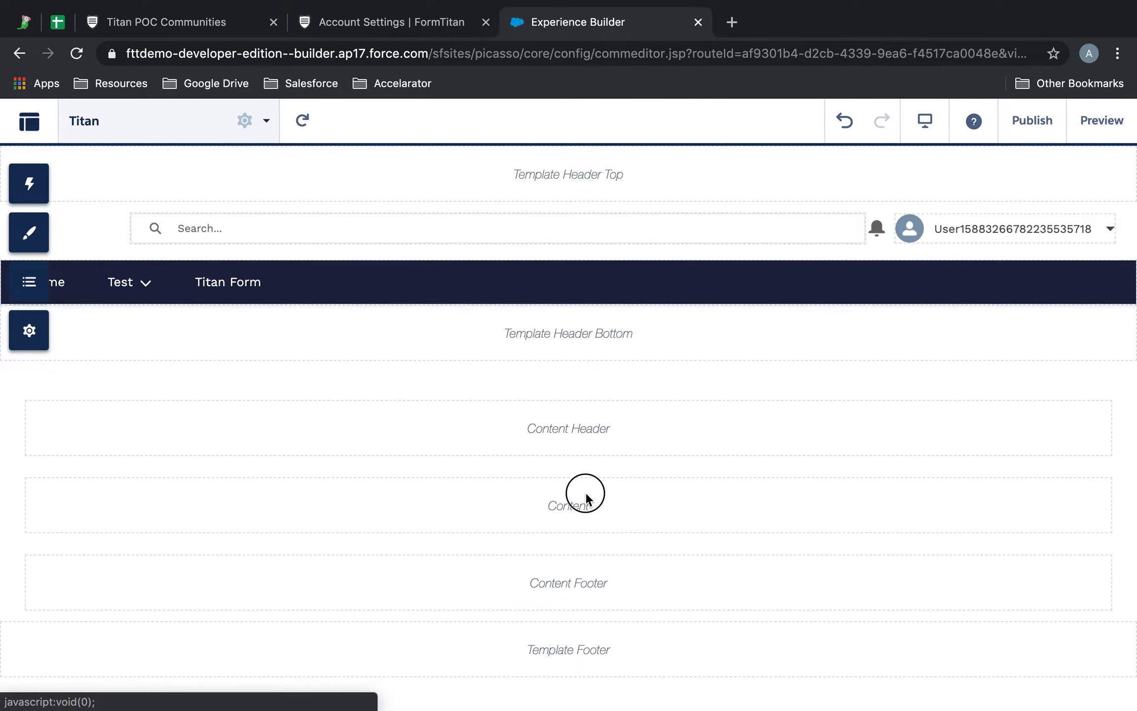
click(33, 183)
click(173, 209)
text(visu)
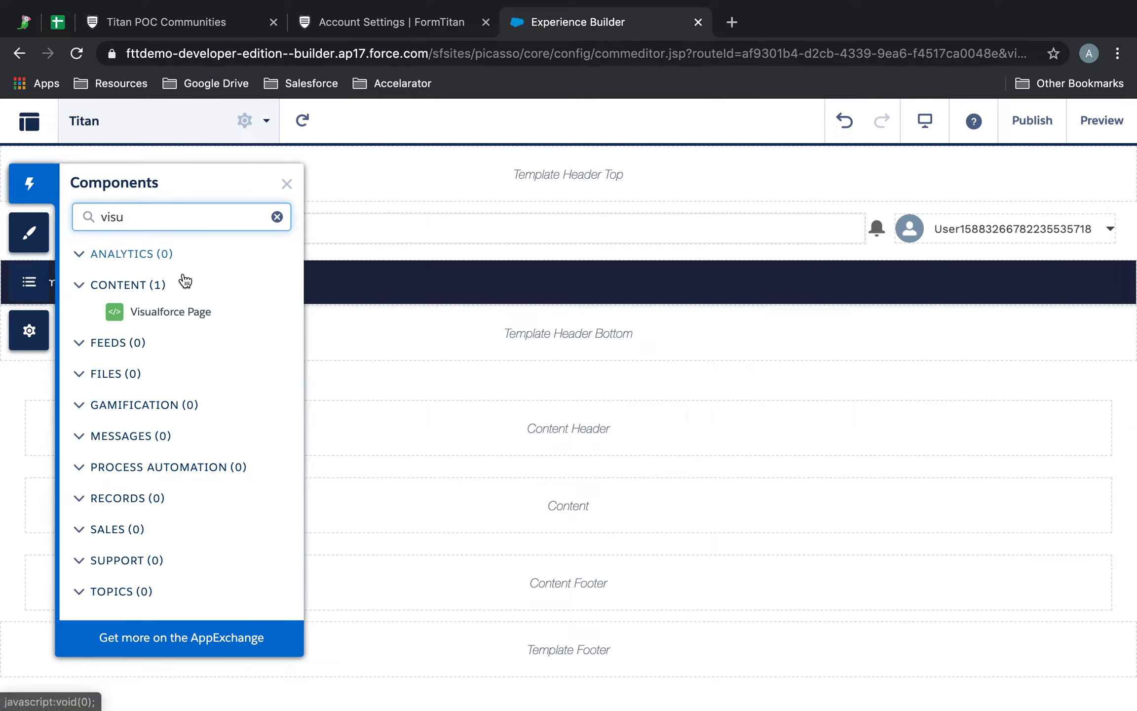
drag(177, 316, 598, 515)
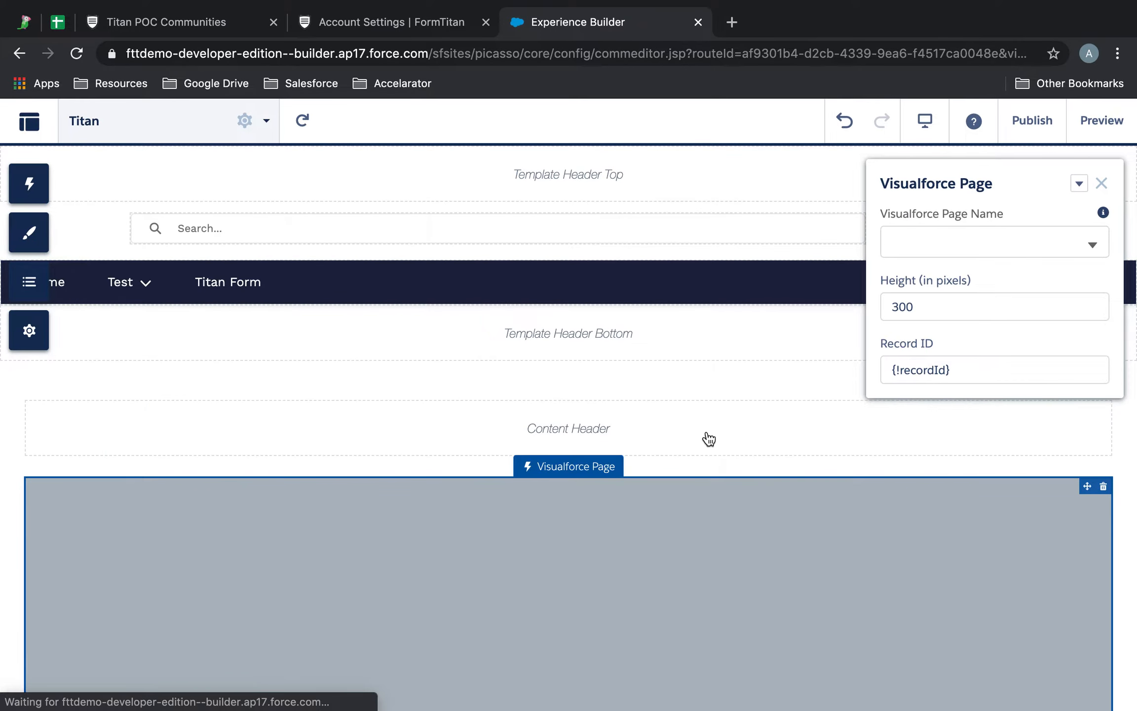
Step: Set the component's Visualforce page to Titan with a height of 1050 pixels
click(968, 297)
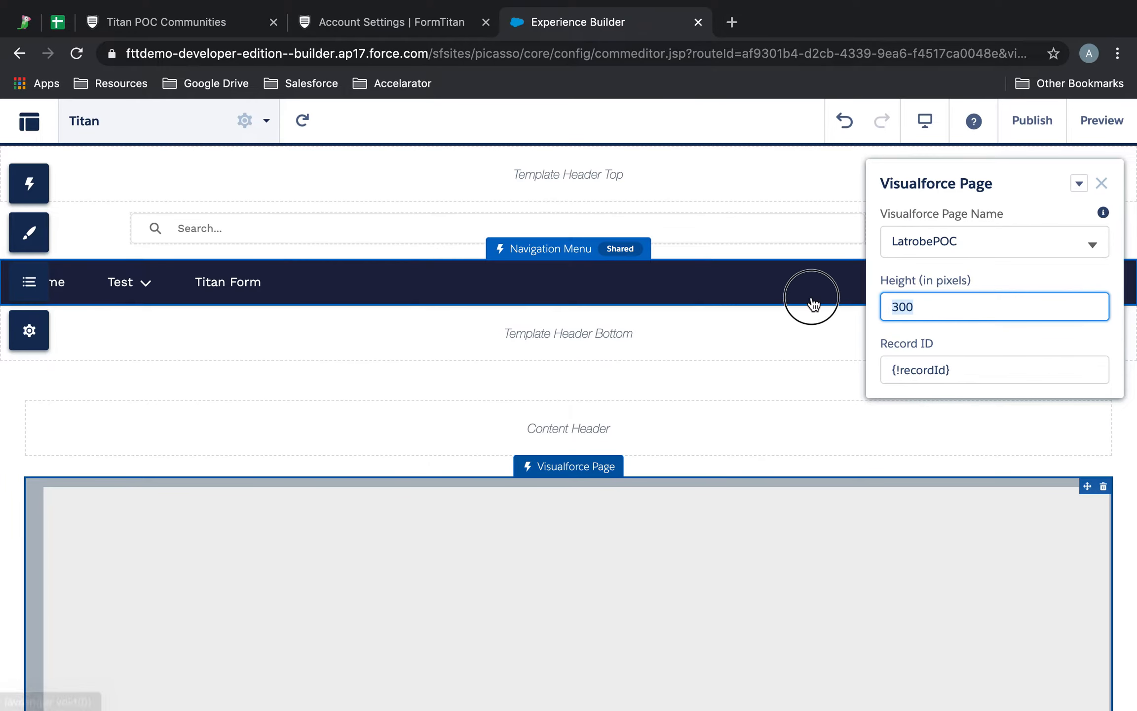
double_click(956, 319)
text(1)
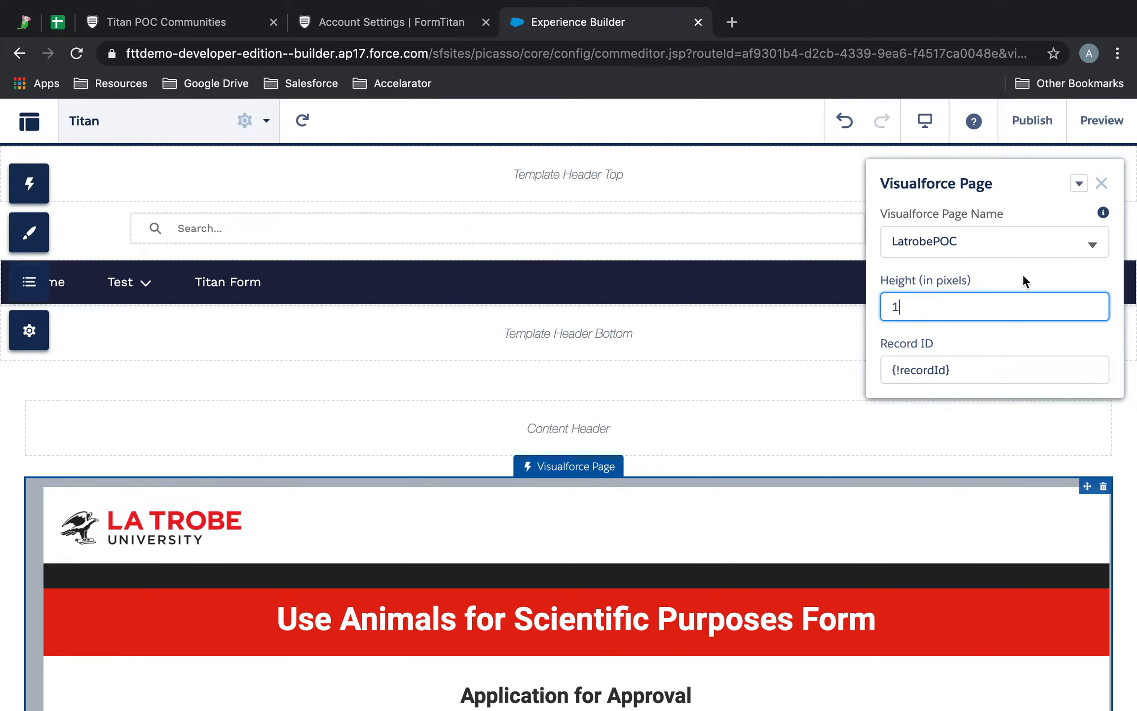
click(1048, 244)
click(939, 292)
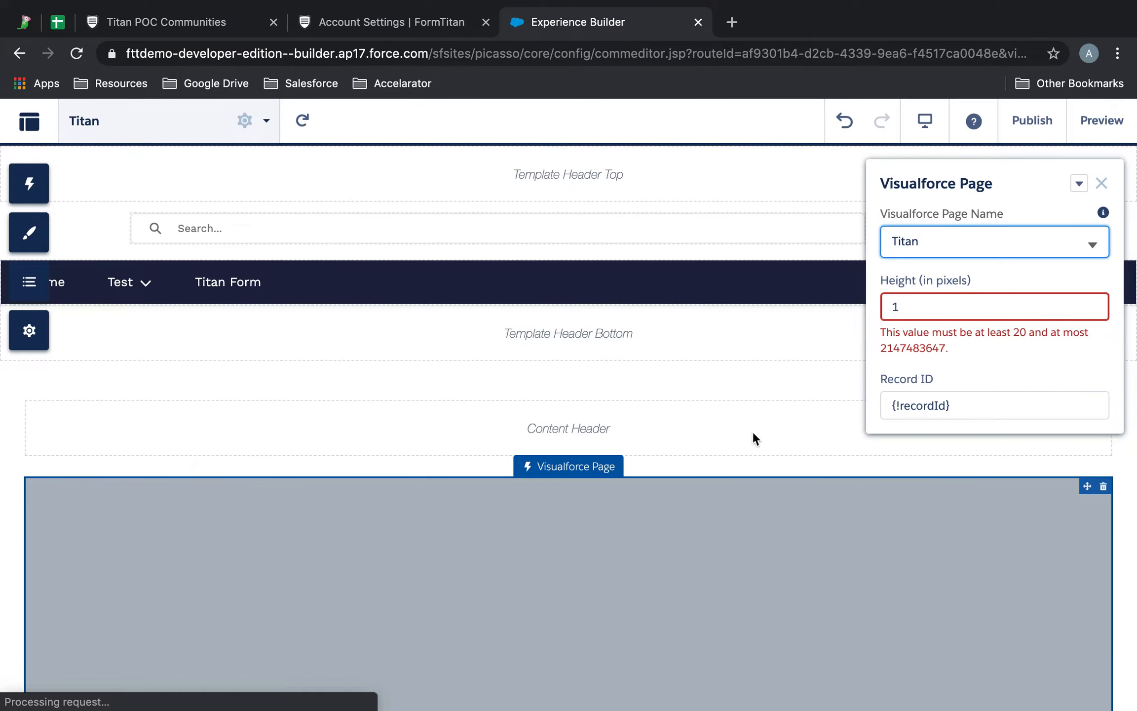
click(940, 308)
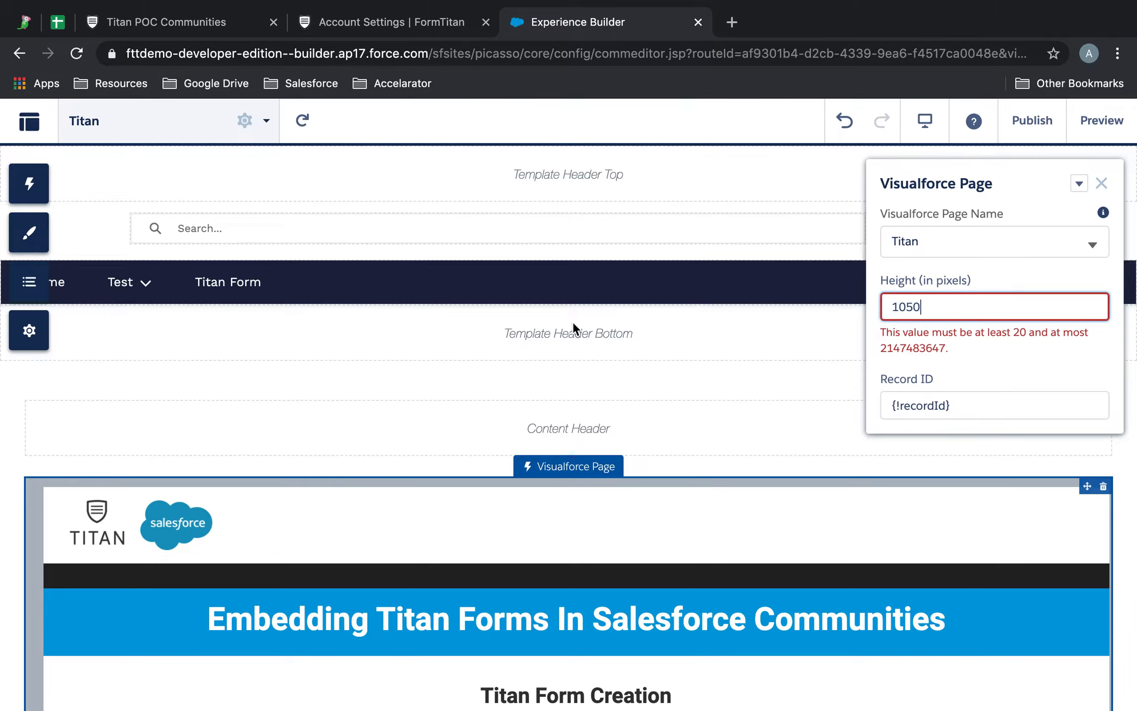
click(1050, 356)
scroll(659, 390, down, 10)
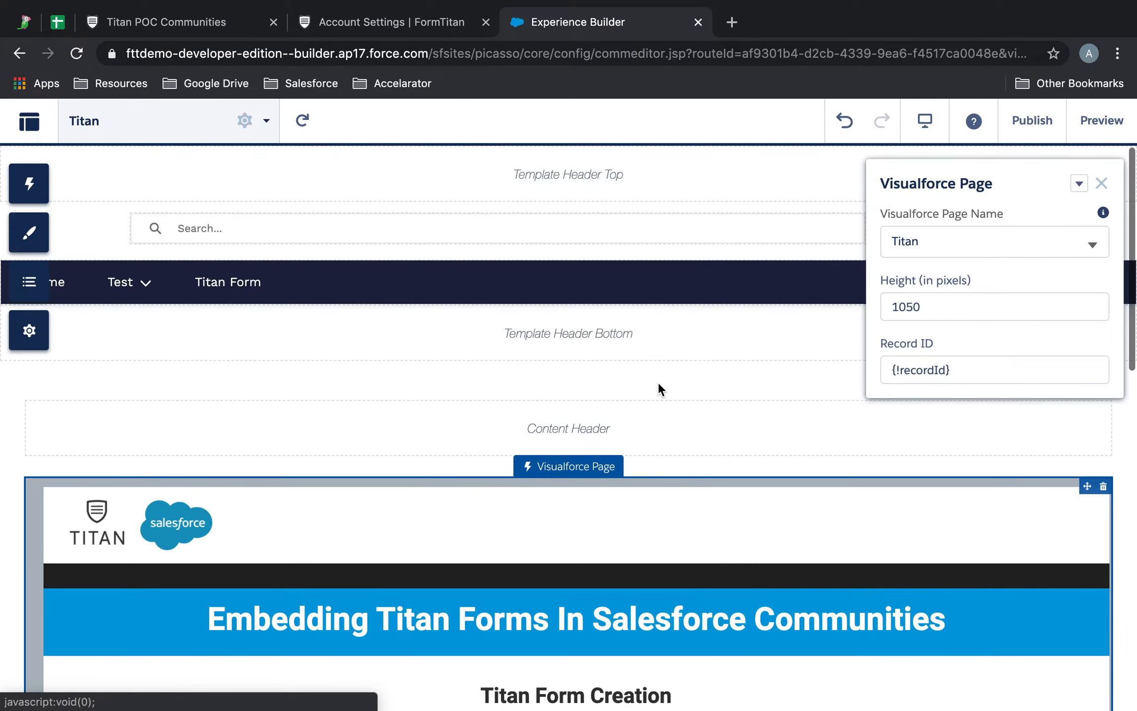
scroll(659, 389, down, 15)
scroll(660, 390, up, 15)
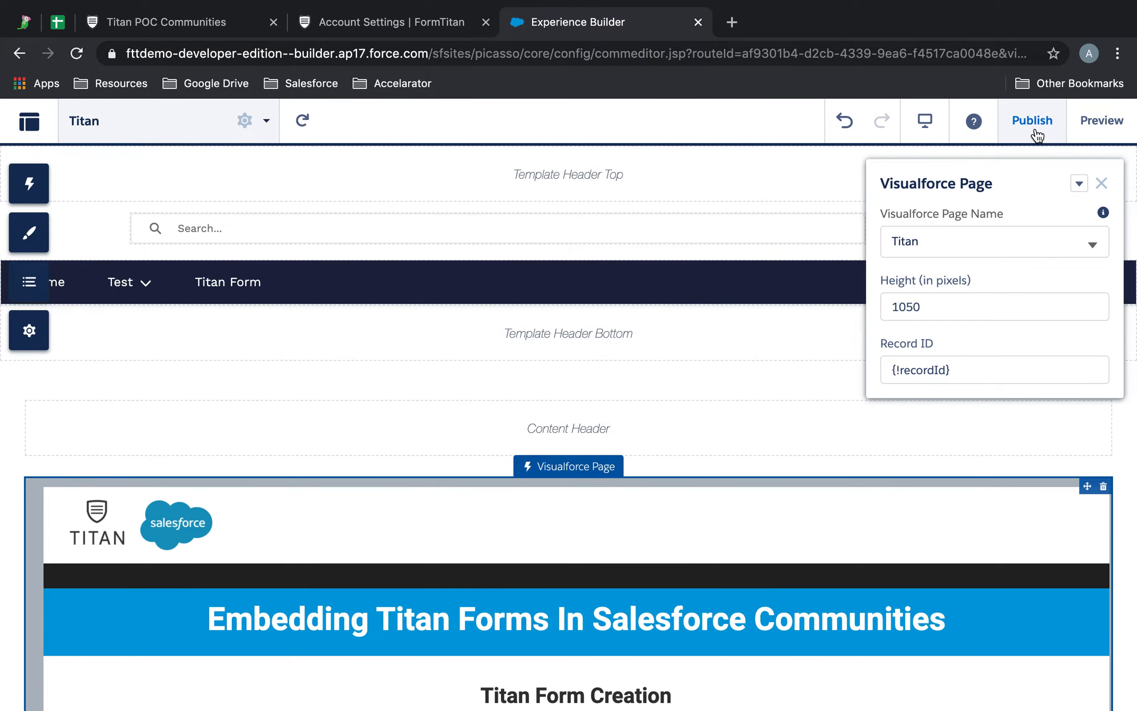
Step: Close the component properties, publish the community changes and acknowledge the confirmation
click(1102, 184)
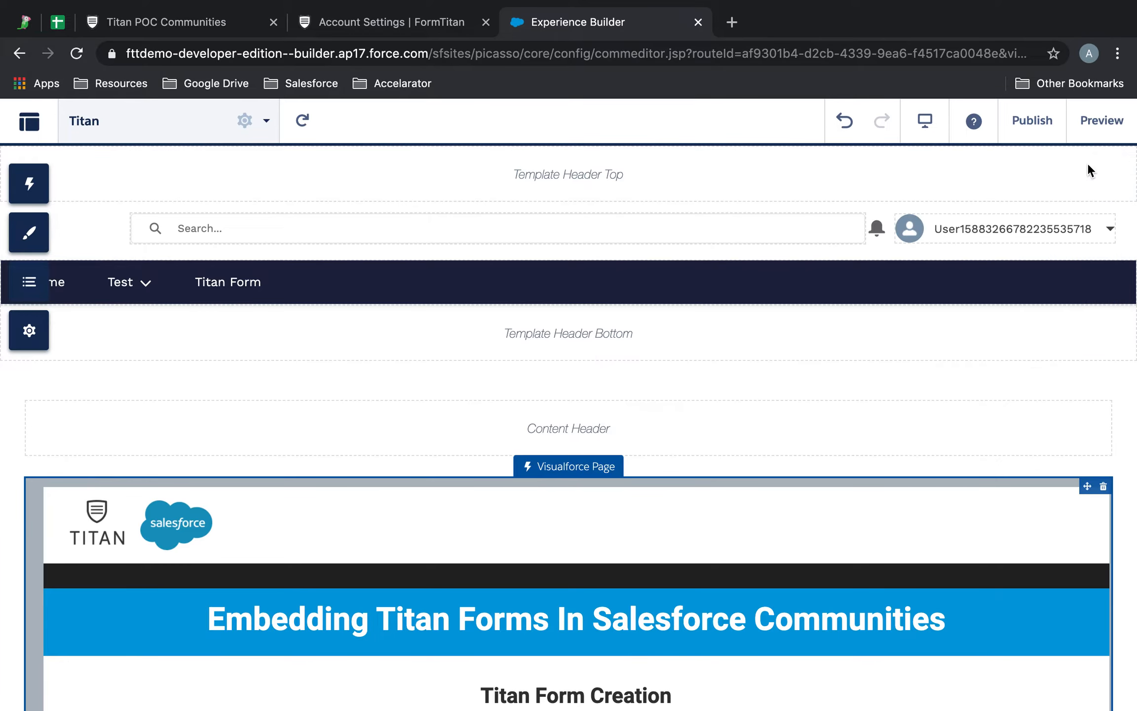
click(1028, 123)
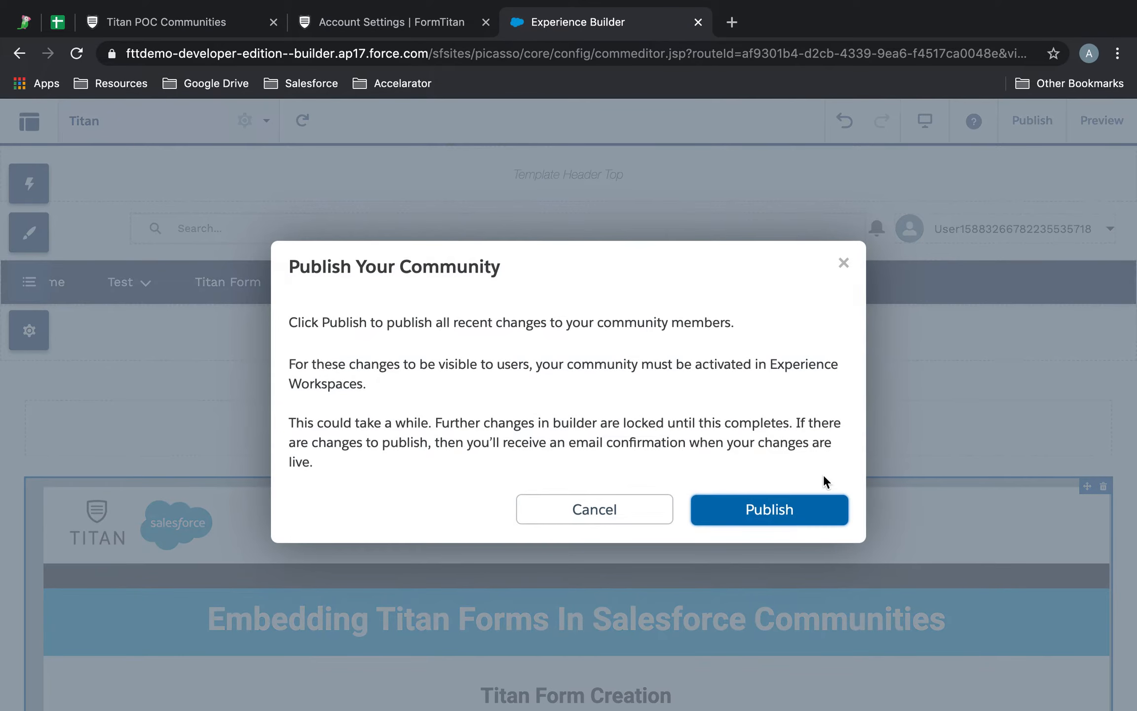
click(807, 501)
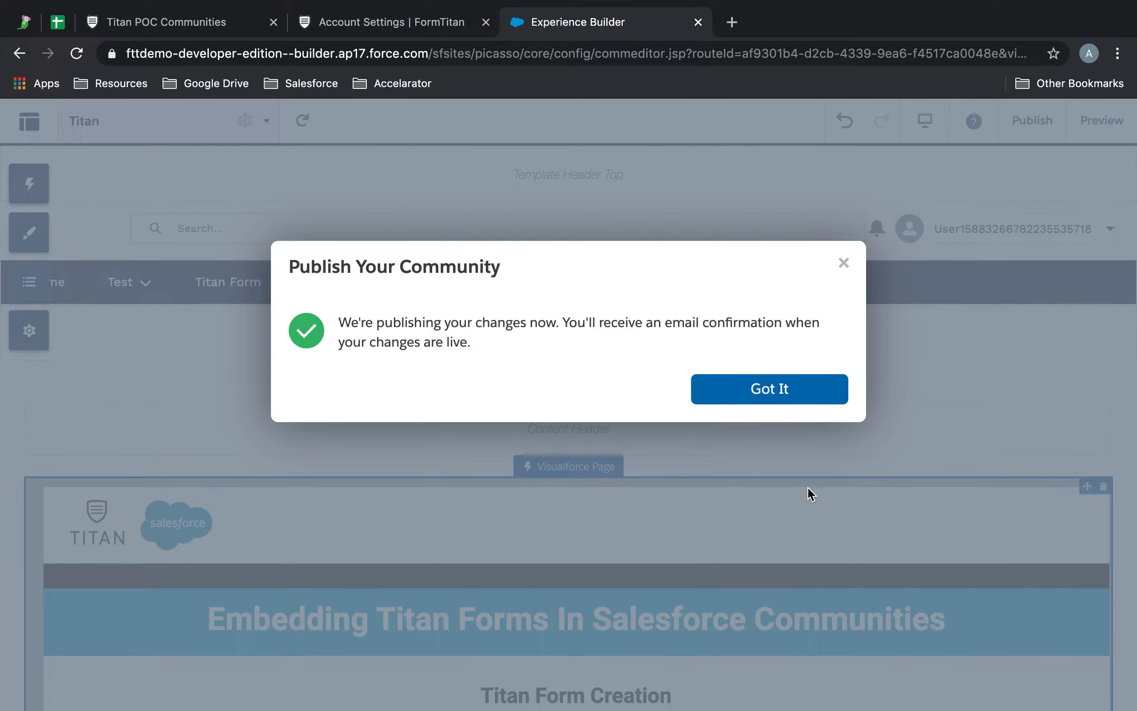
click(808, 401)
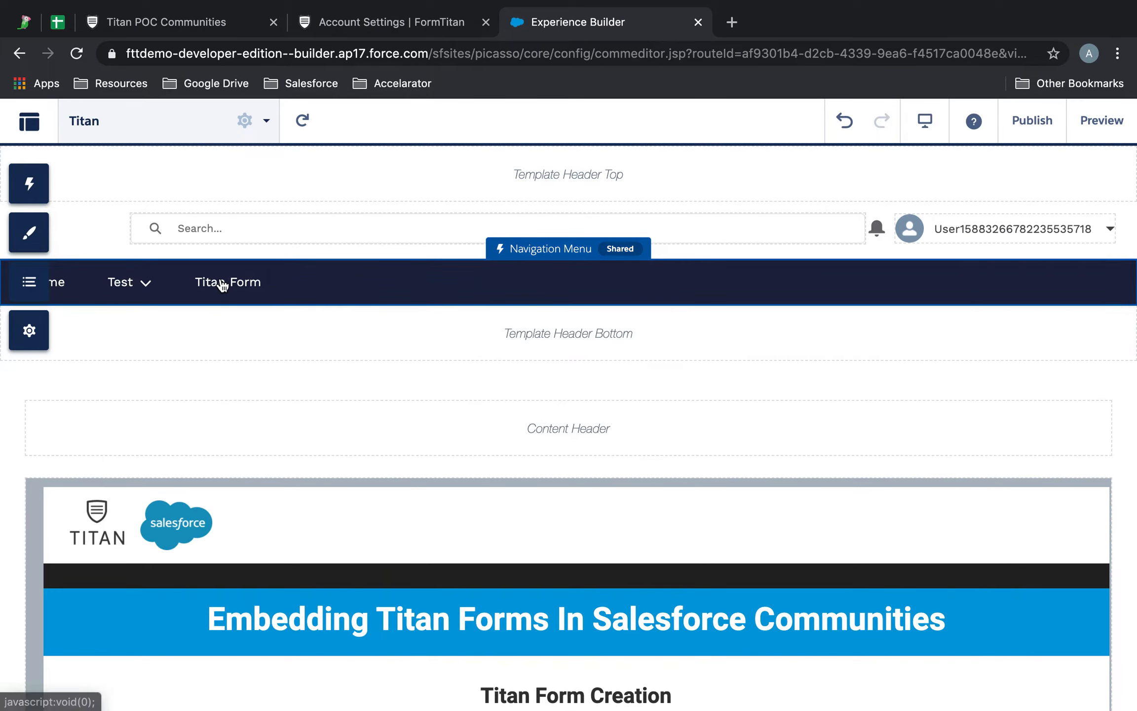
click(222, 285)
Step: Point the Titan Form menu item to the Titan page, make it publicly available, and save the menu
click(956, 372)
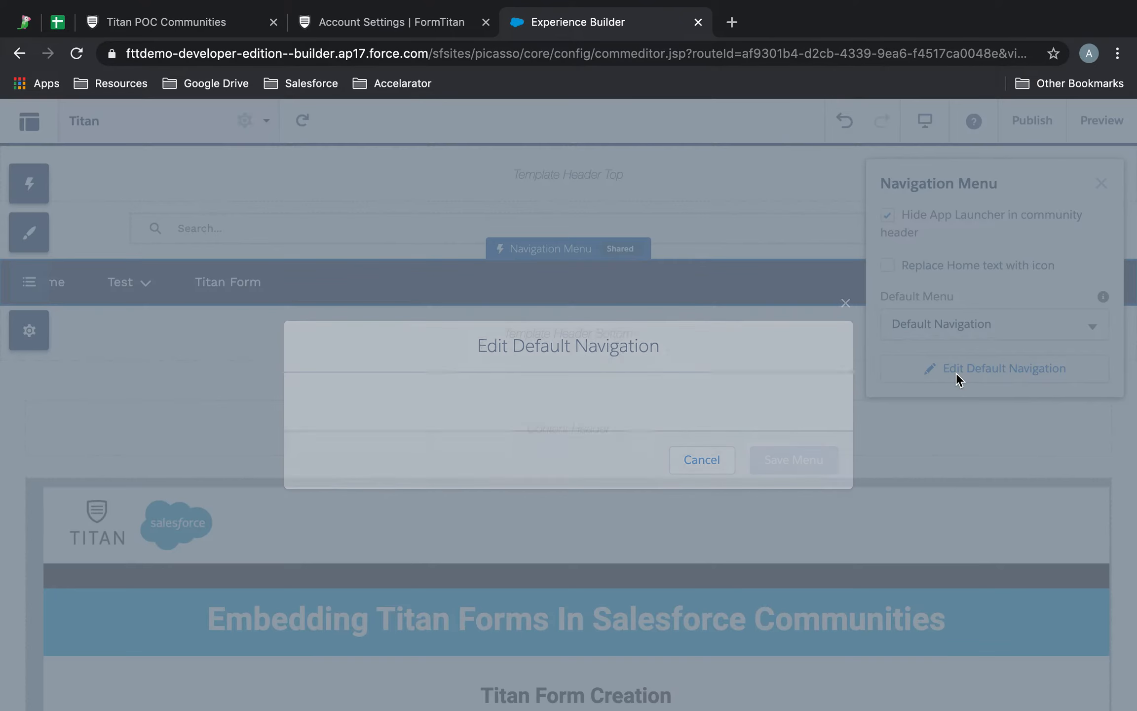
click(459, 454)
click(705, 468)
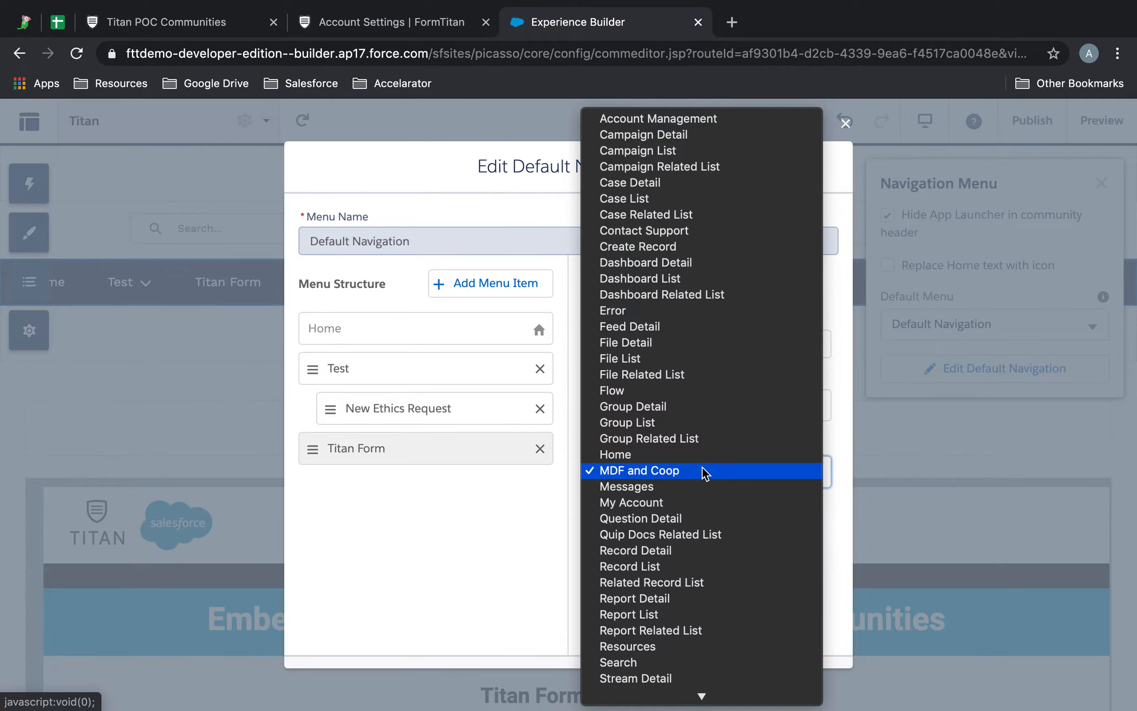
mouse_move(699, 696)
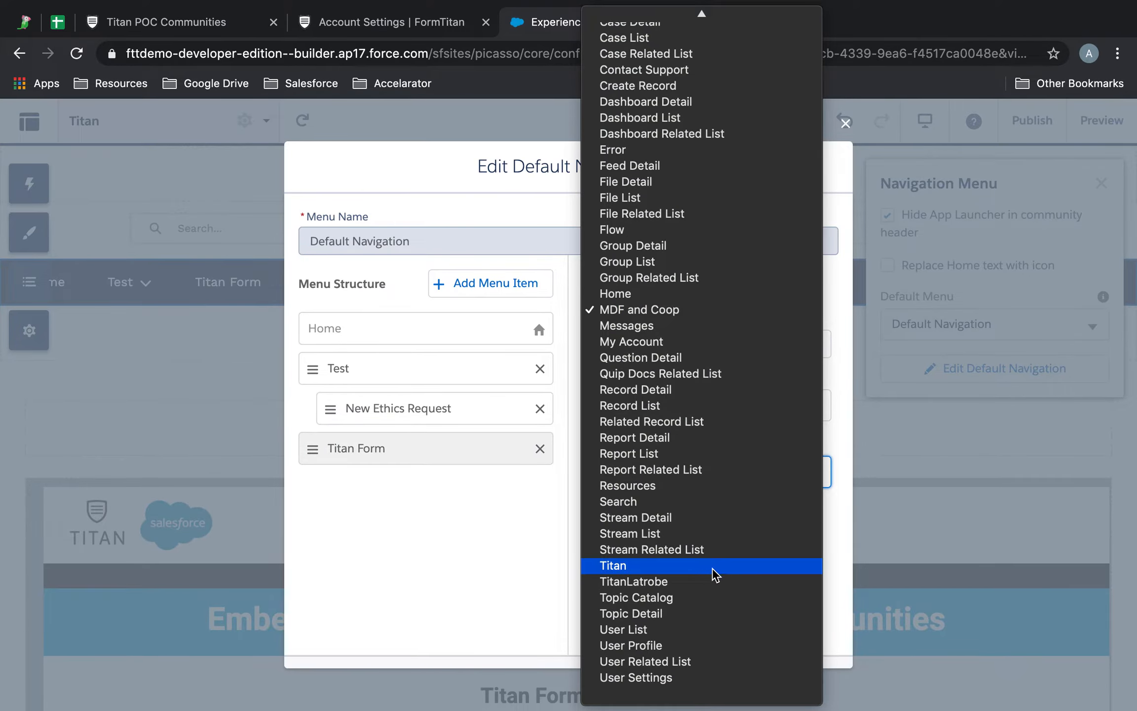
click(713, 568)
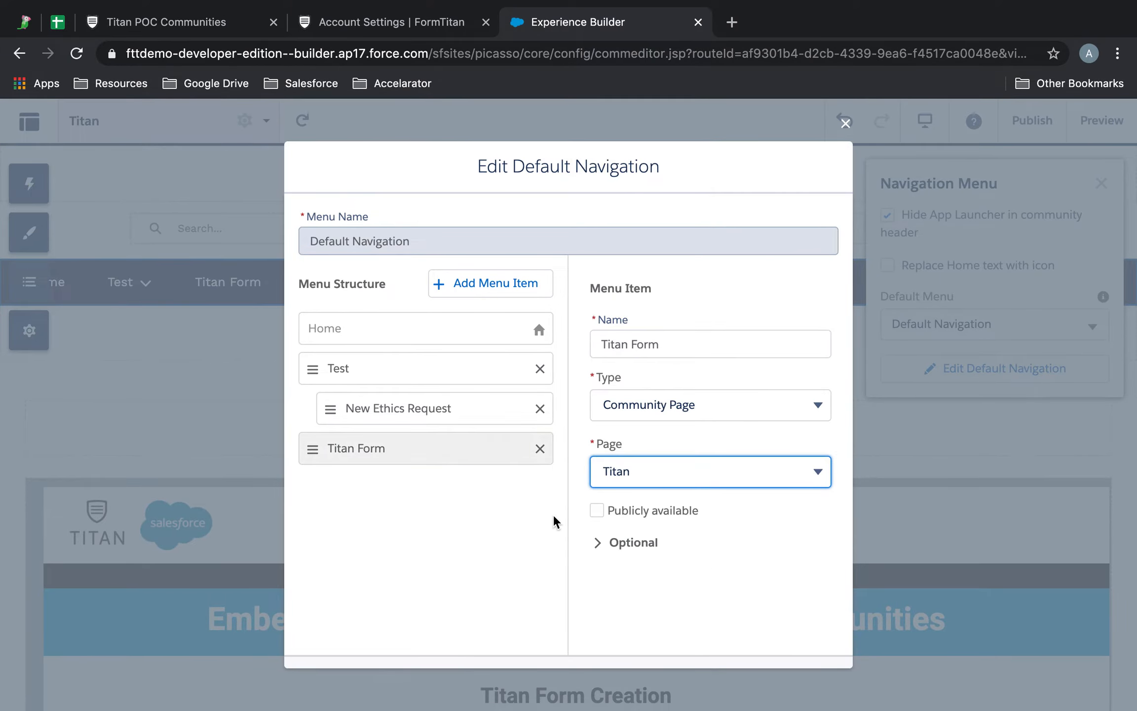
scroll(558, 517, down, 2)
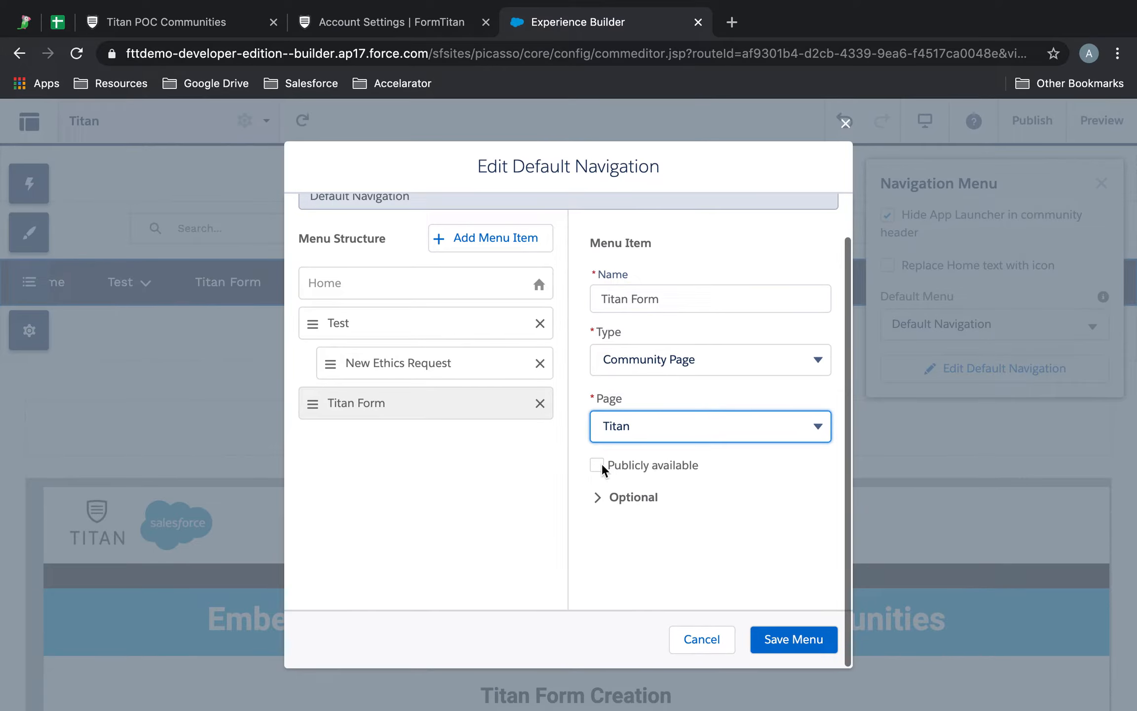
click(601, 464)
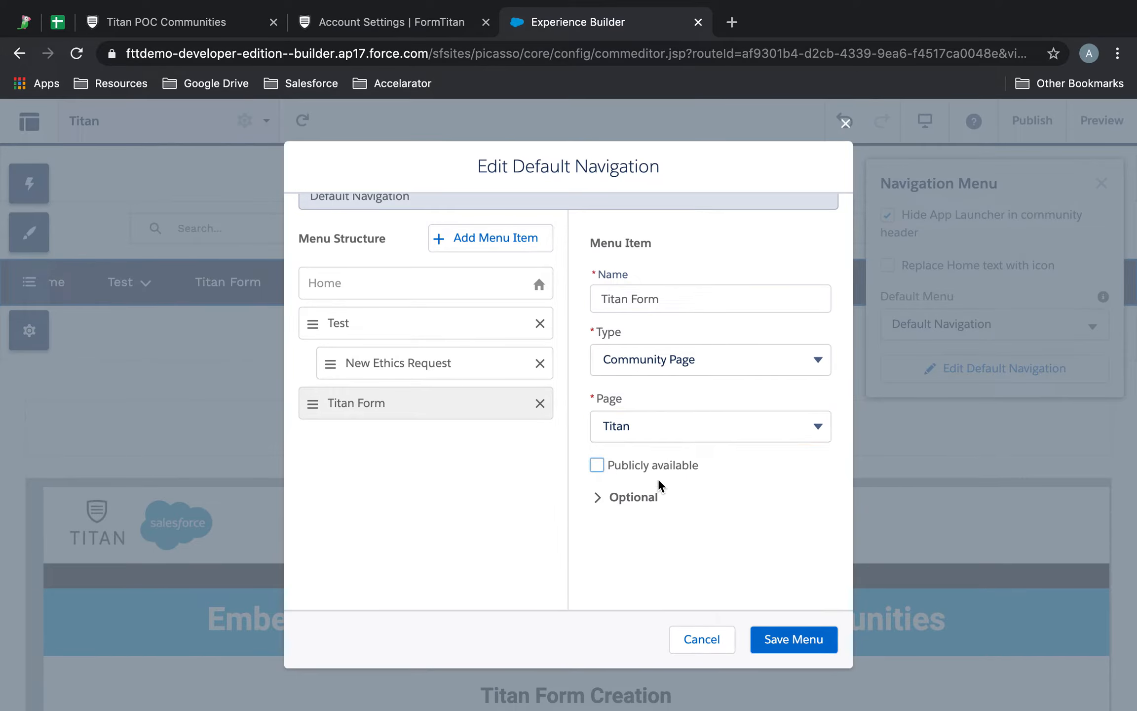
click(797, 640)
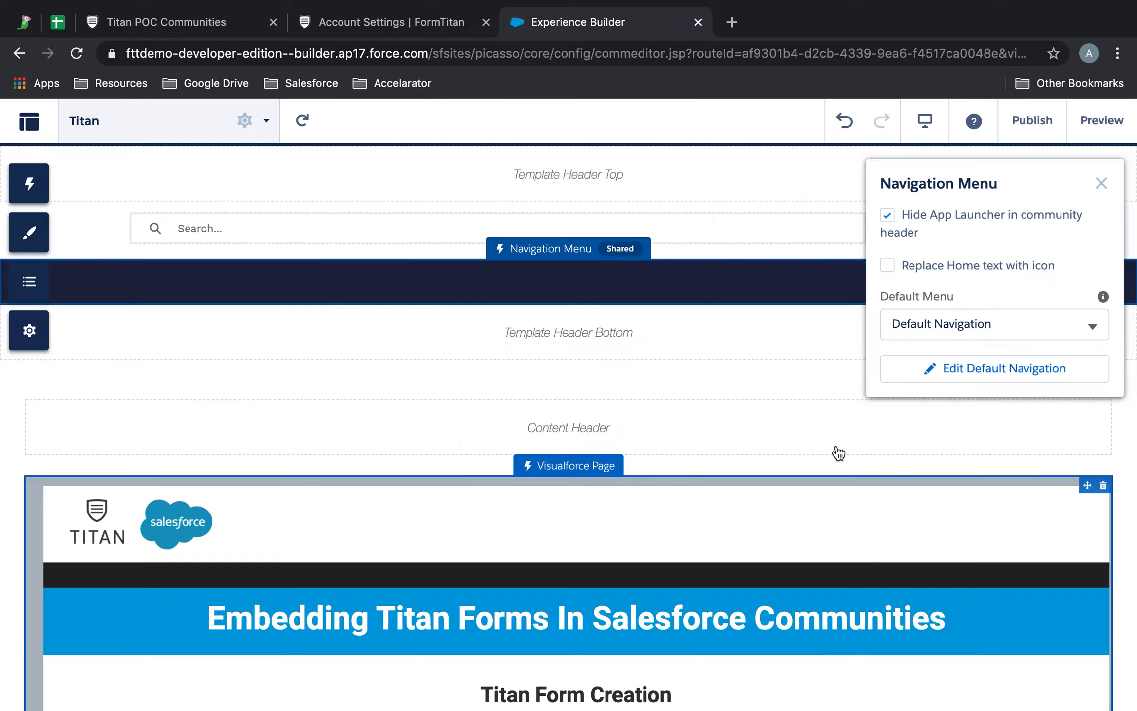
Step: Publish the updated community and acknowledge the publishing message
click(1035, 128)
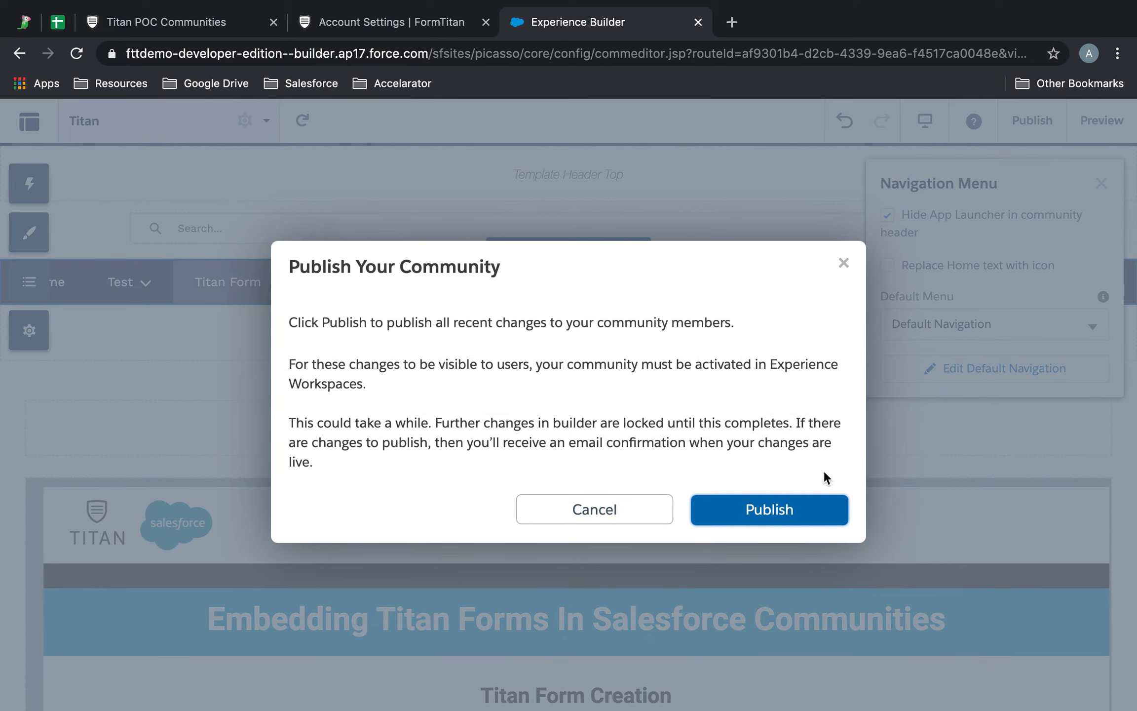
click(790, 504)
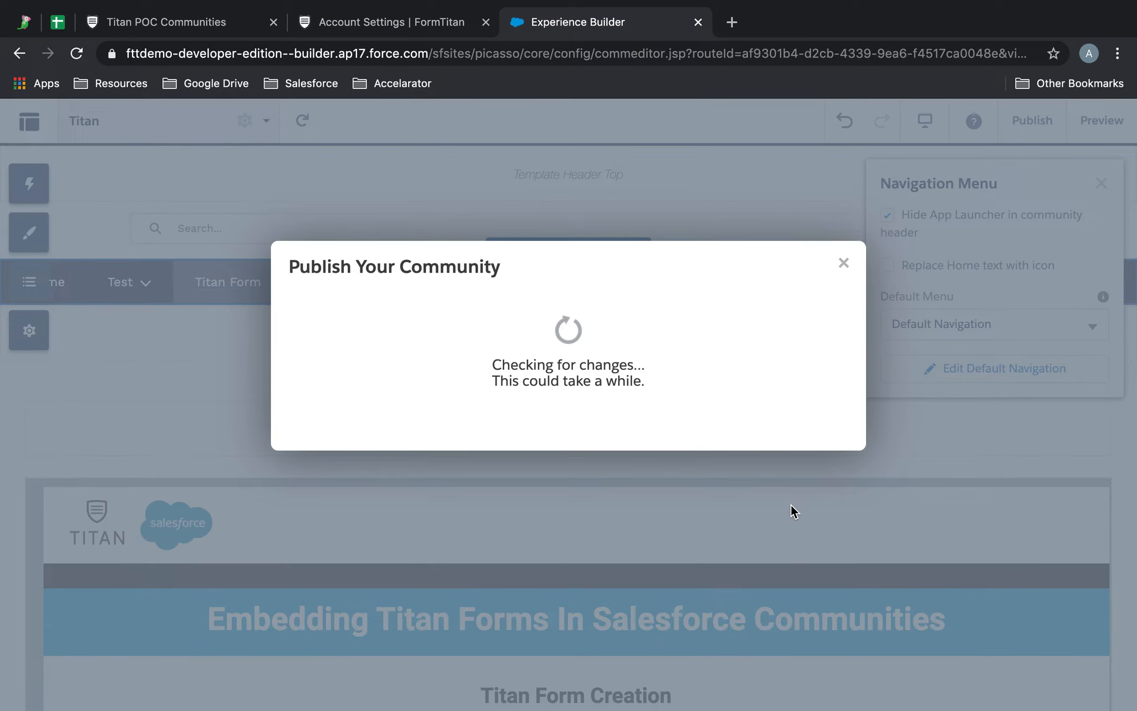
click(818, 388)
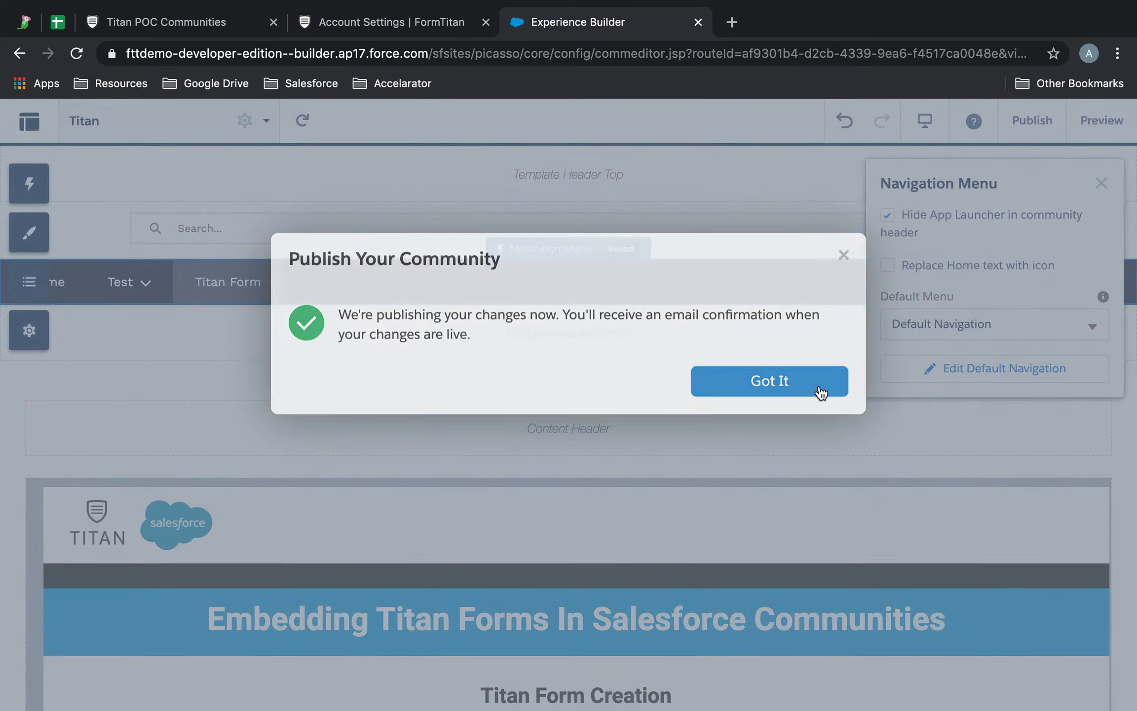
Step: Preview the community, go to its Home page, then open the Titan Form page
click(1100, 184)
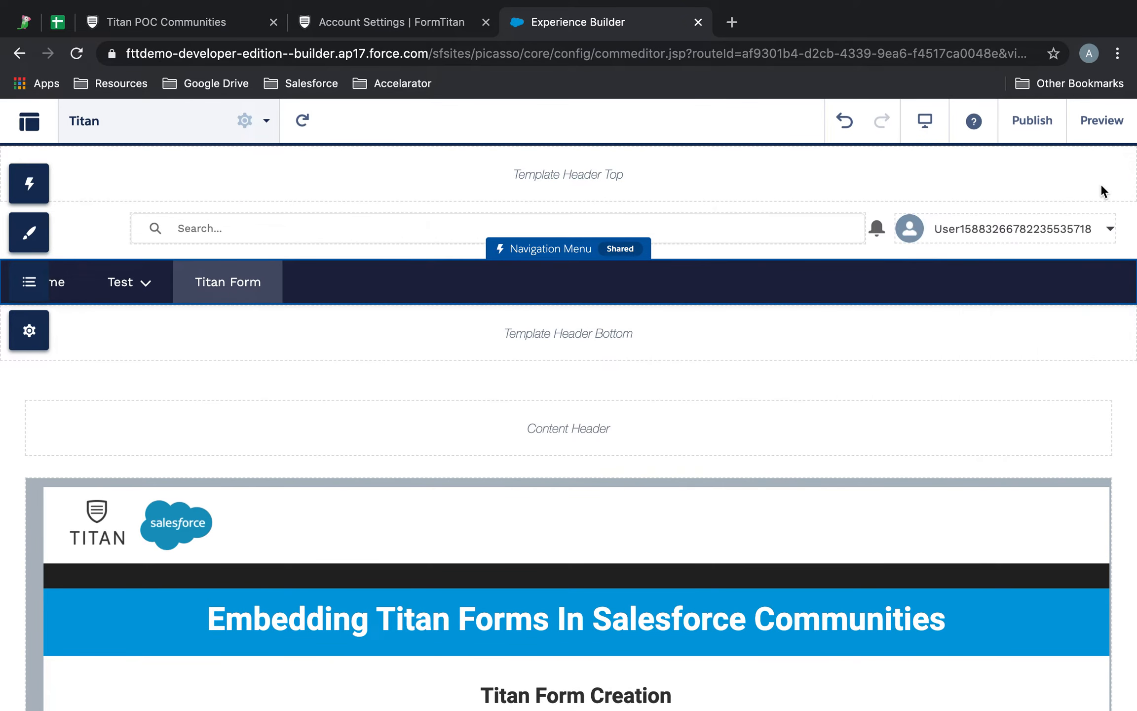
click(124, 127)
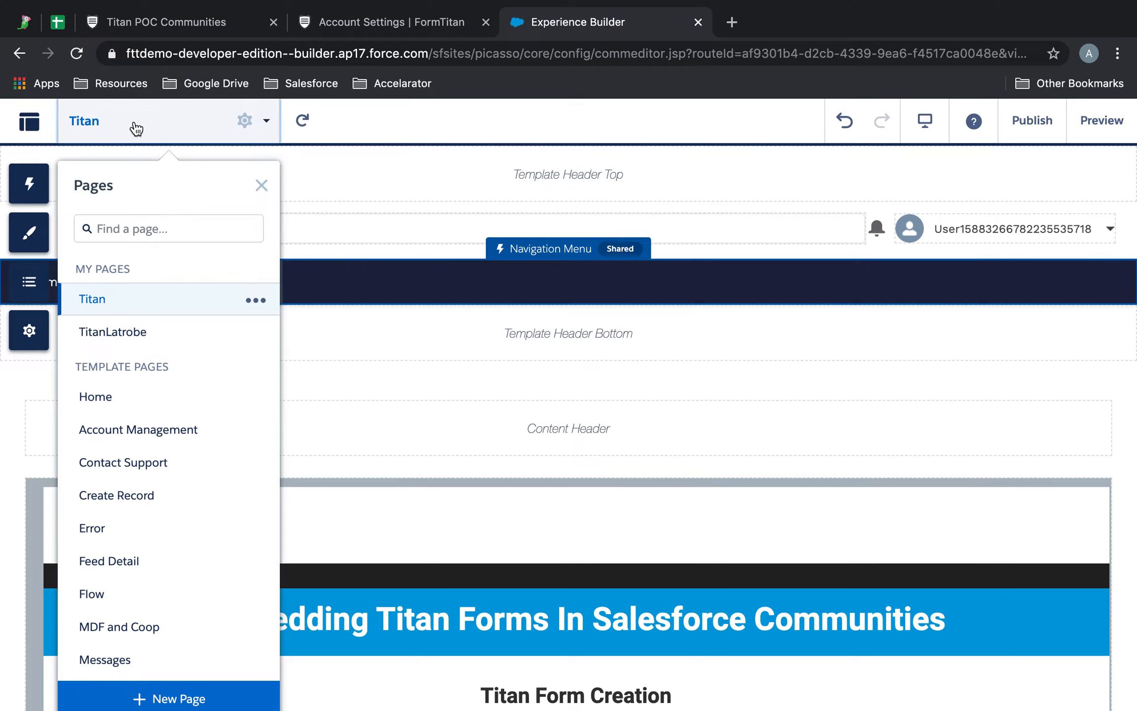
click(1099, 123)
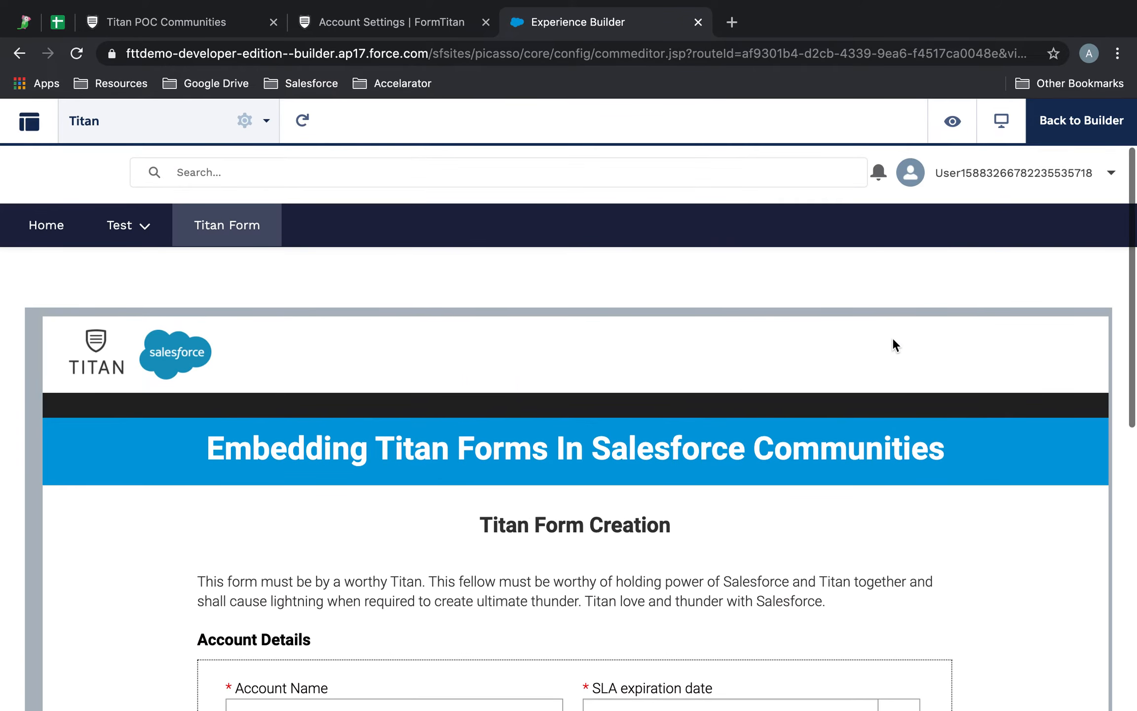
click(1072, 189)
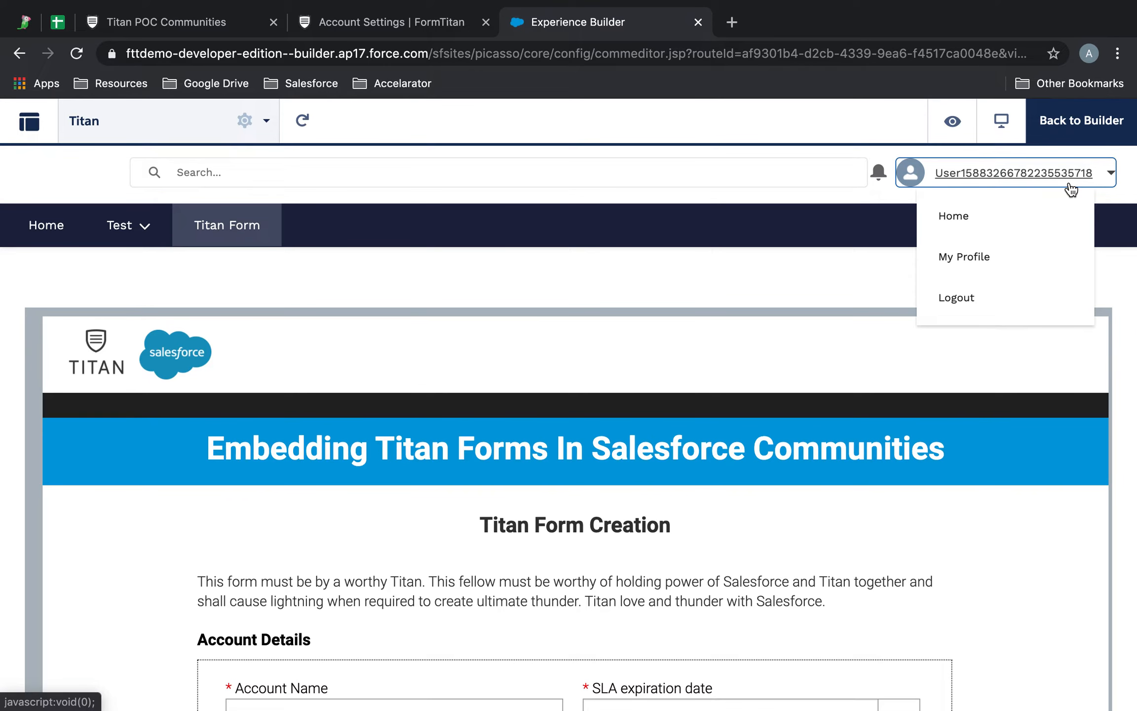
click(974, 217)
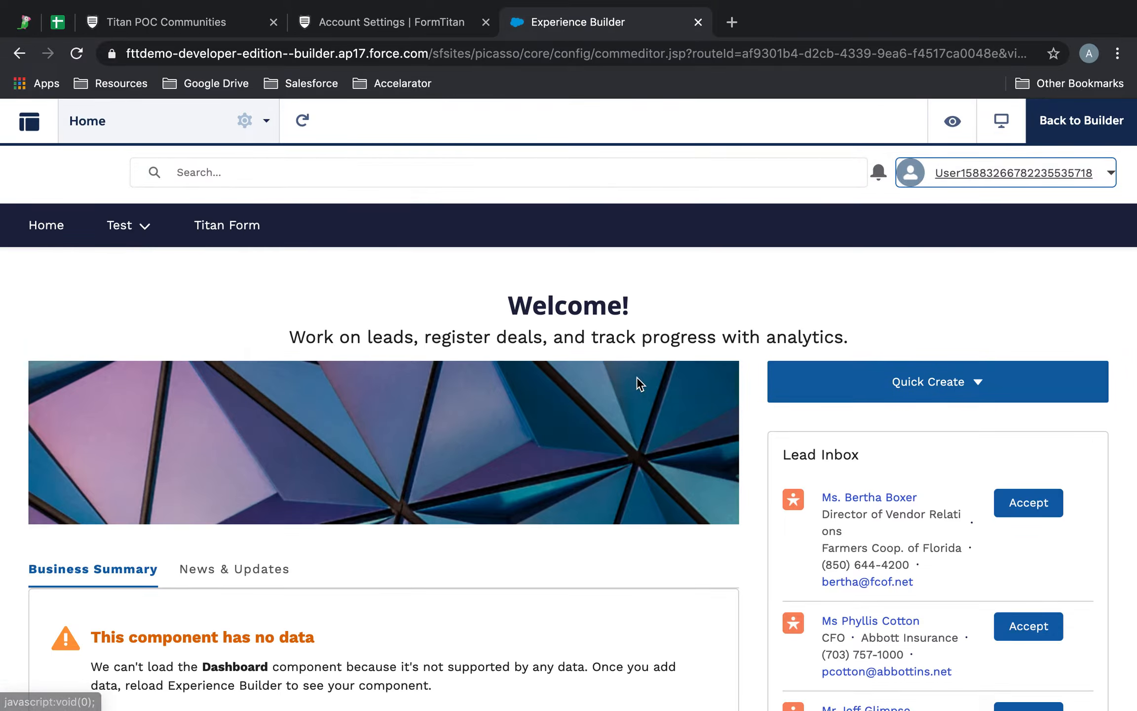
click(235, 227)
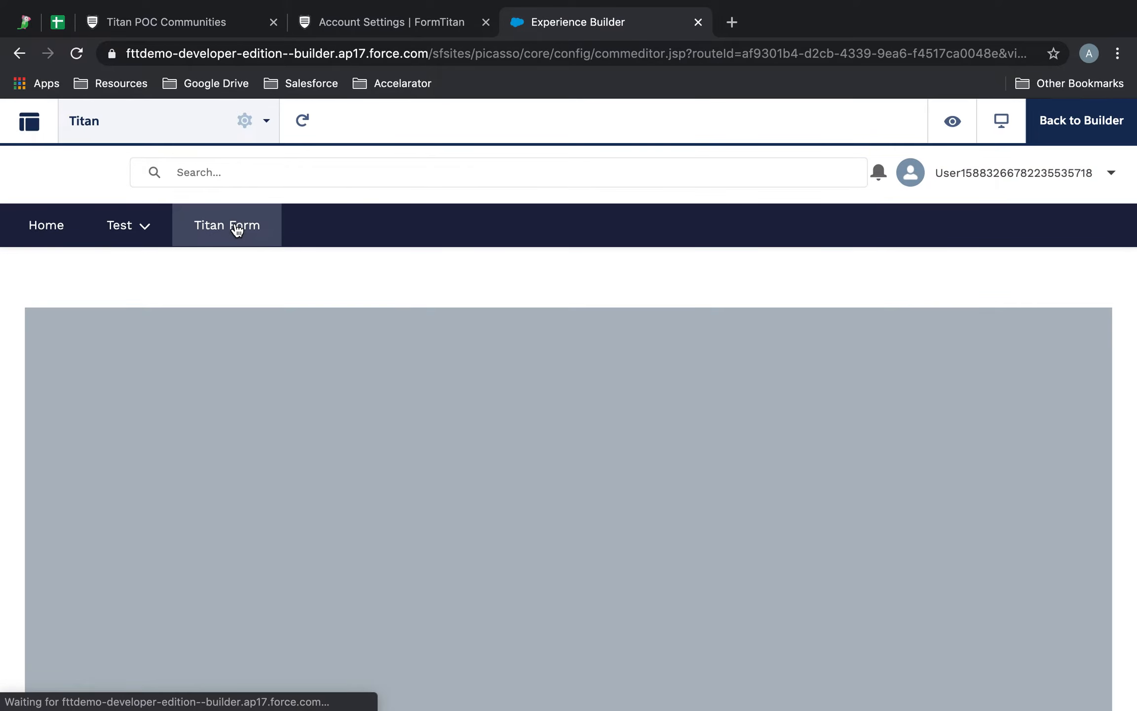
Step: Review the displayed Titan form, then log out of the previewed community
scroll(492, 499, down, 10)
scroll(497, 525, up, 10)
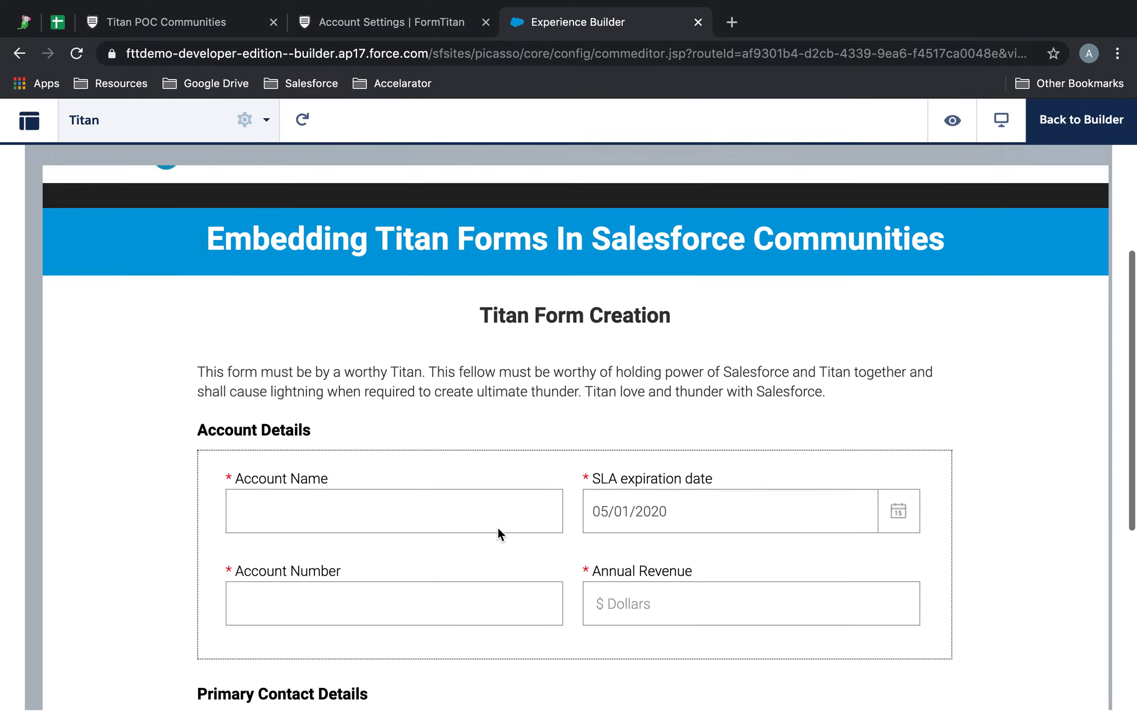
scroll(498, 526, down, 3)
scroll(497, 527, down, 2)
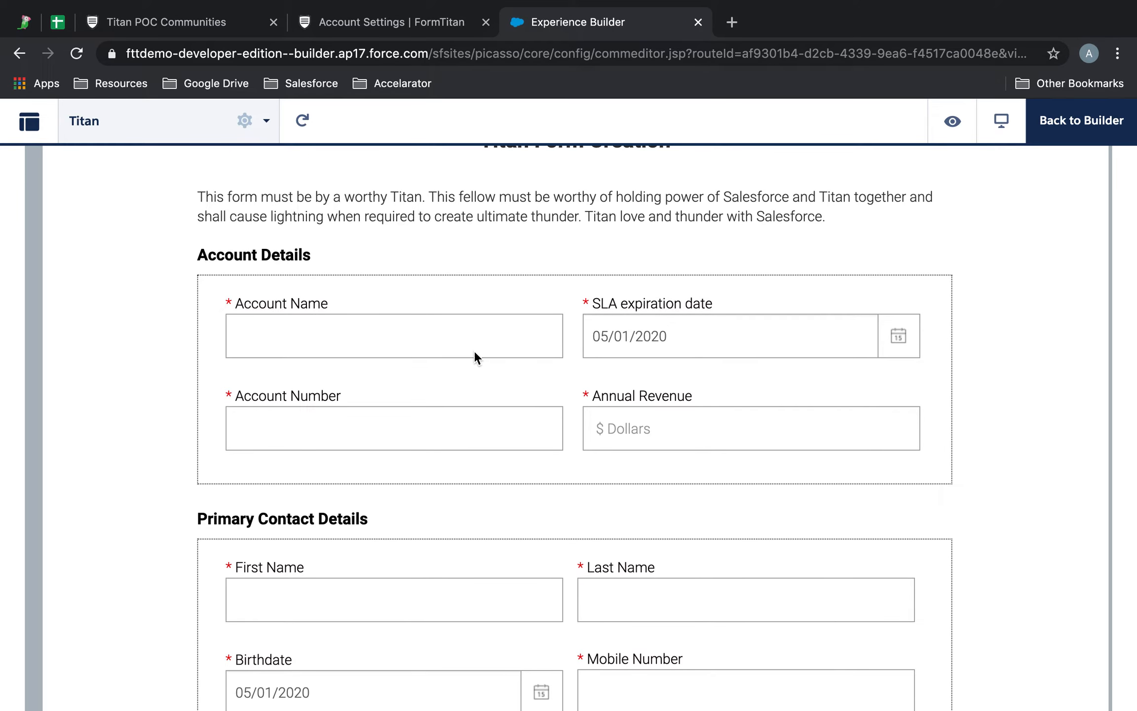
scroll(473, 349, up, 8)
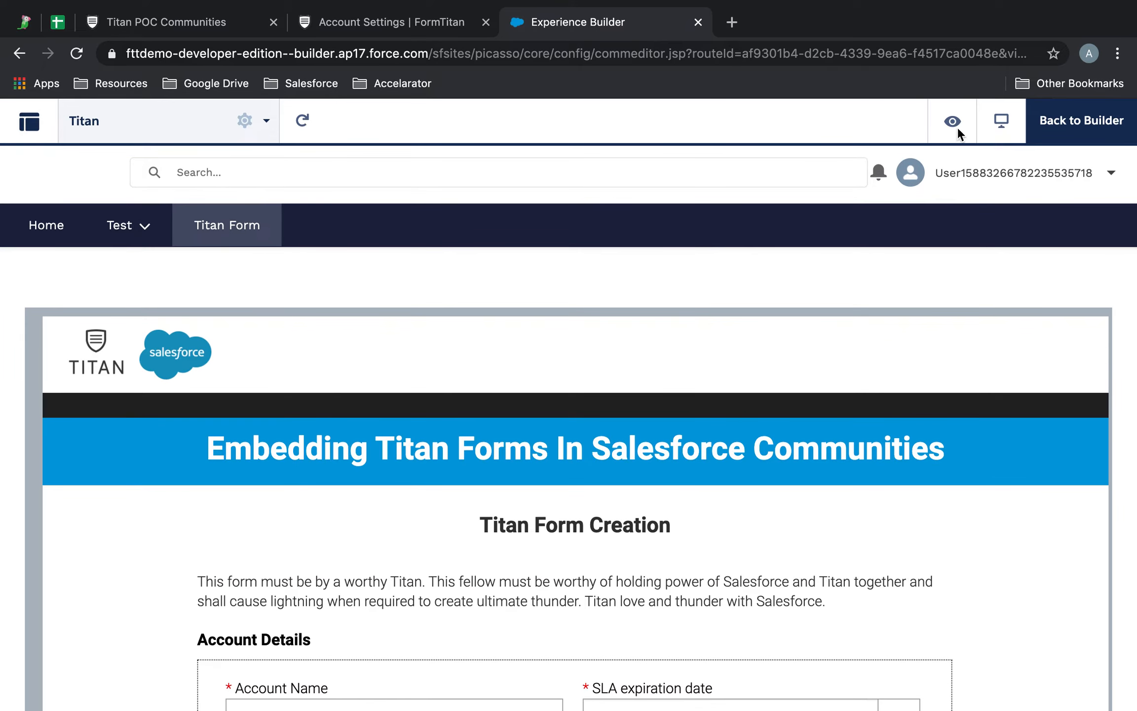
click(1020, 180)
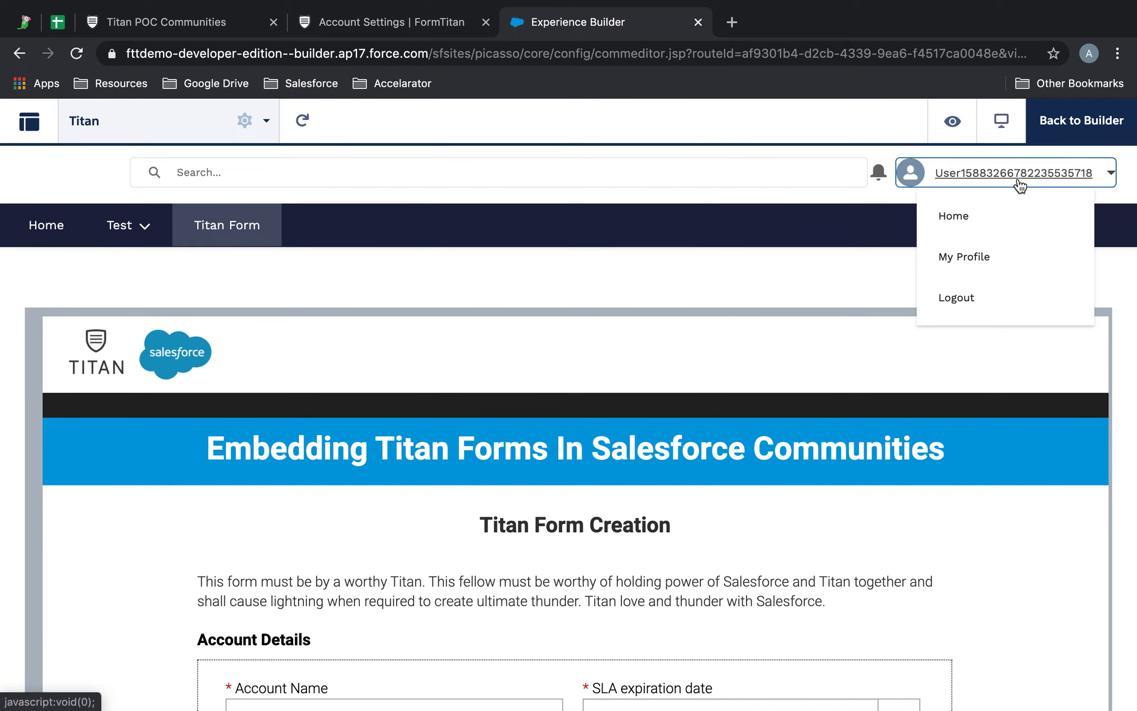
click(975, 299)
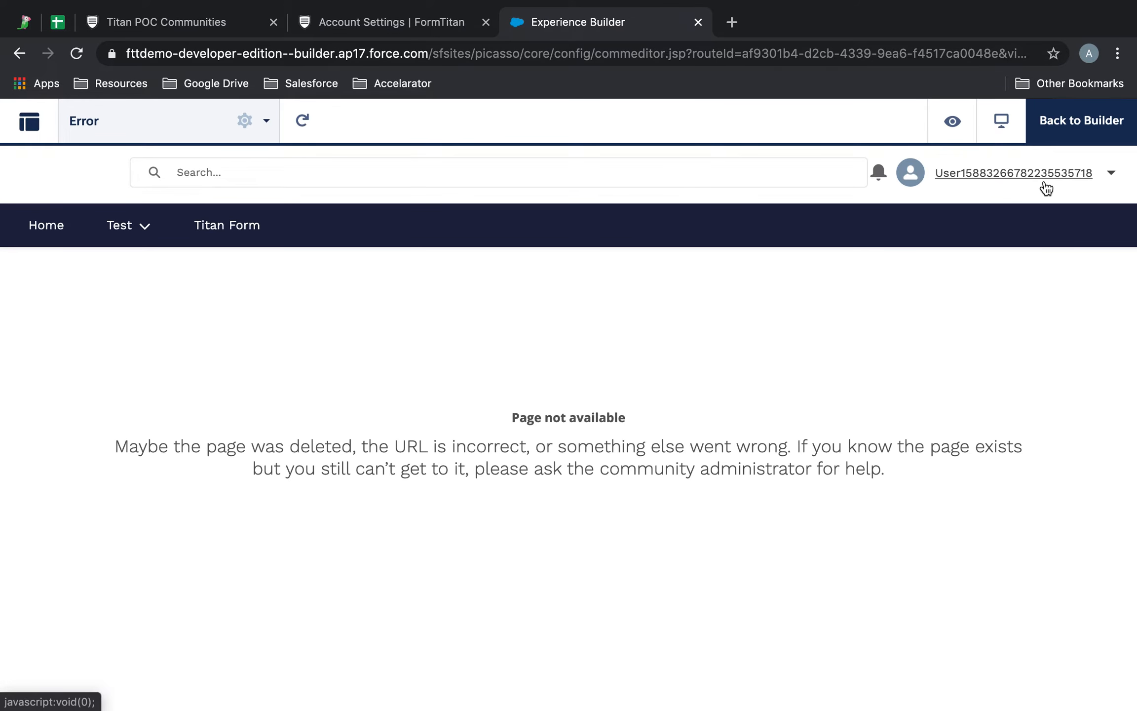
click(1111, 172)
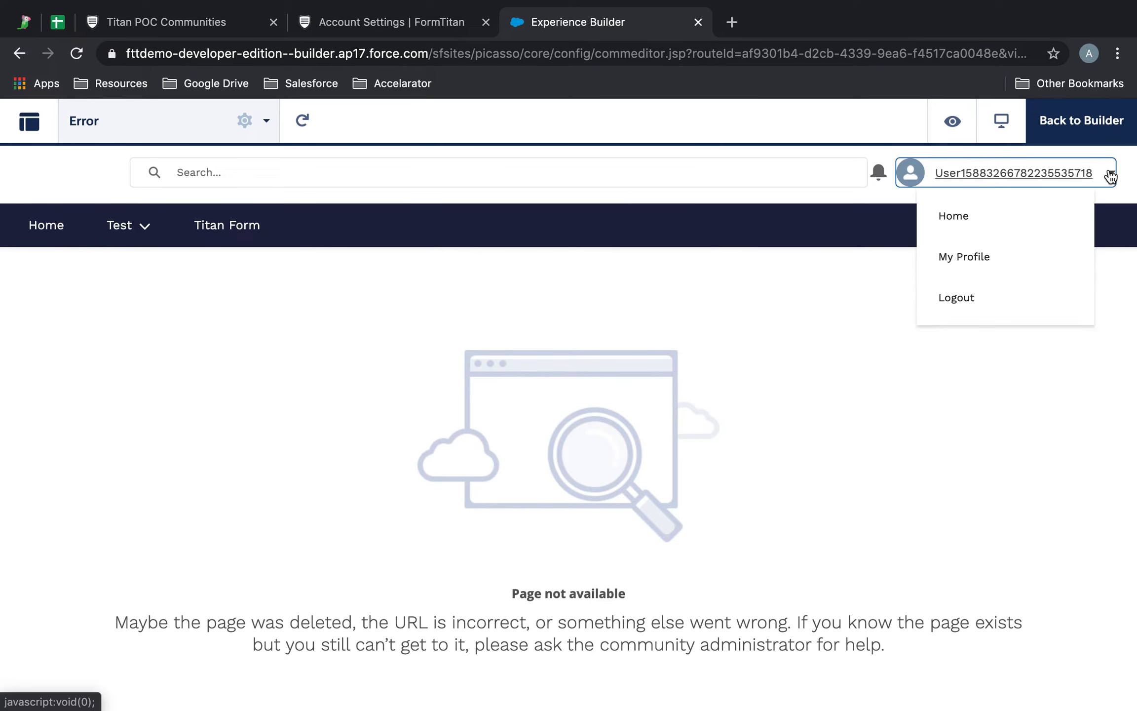
click(1004, 302)
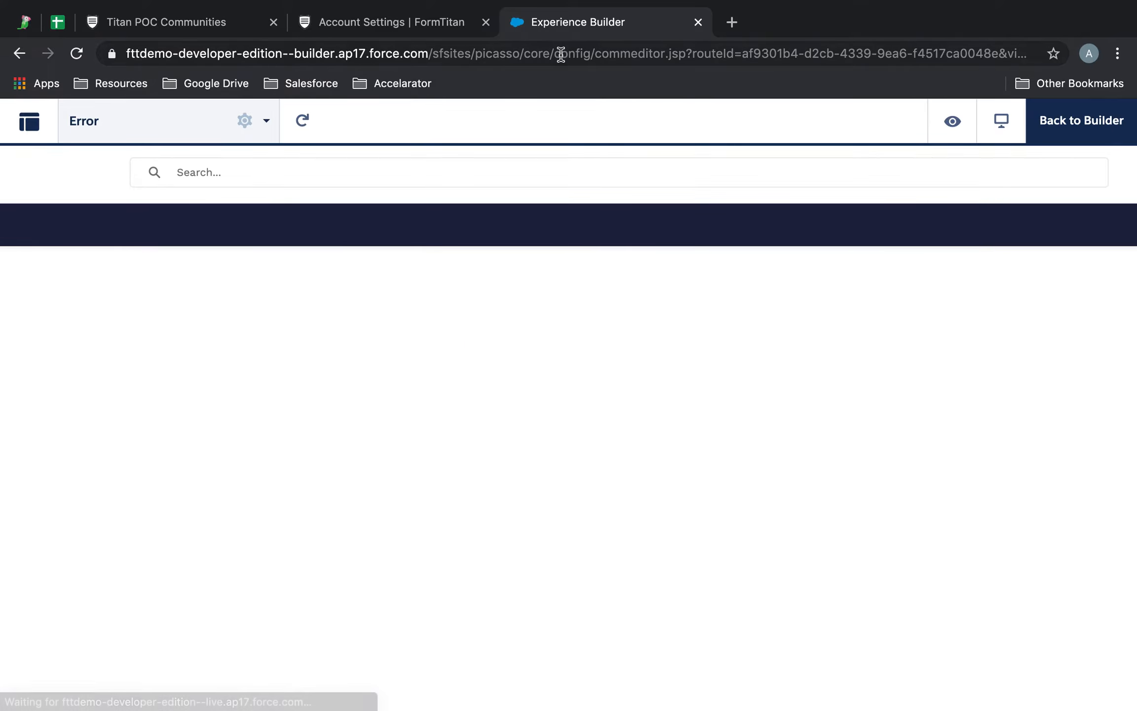
click(497, 53)
Step: Trim the address to the force.com domain and load its root page
click(496, 53)
drag(479, 51, 916, 74)
key(BackSpace)
key(Return)
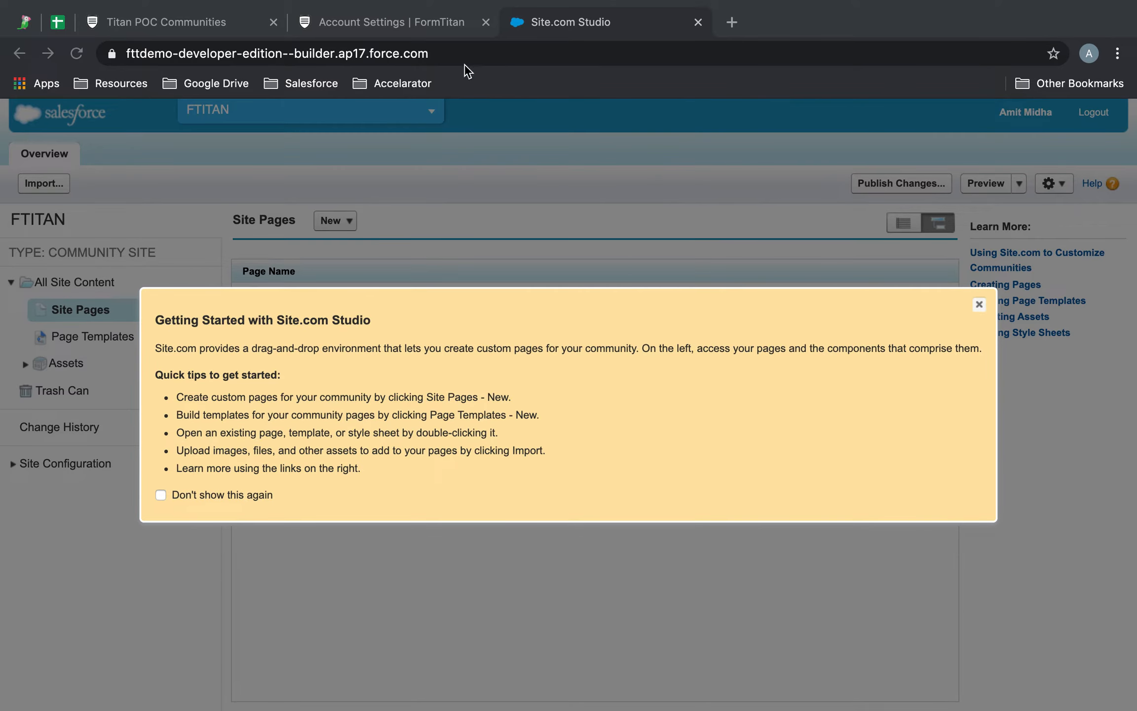
Step: Paste the live community site URL into the address bar and open it
click(366, 52)
text(https://fttdemo-developer-edition.ap17.force.com/)
key(Return)
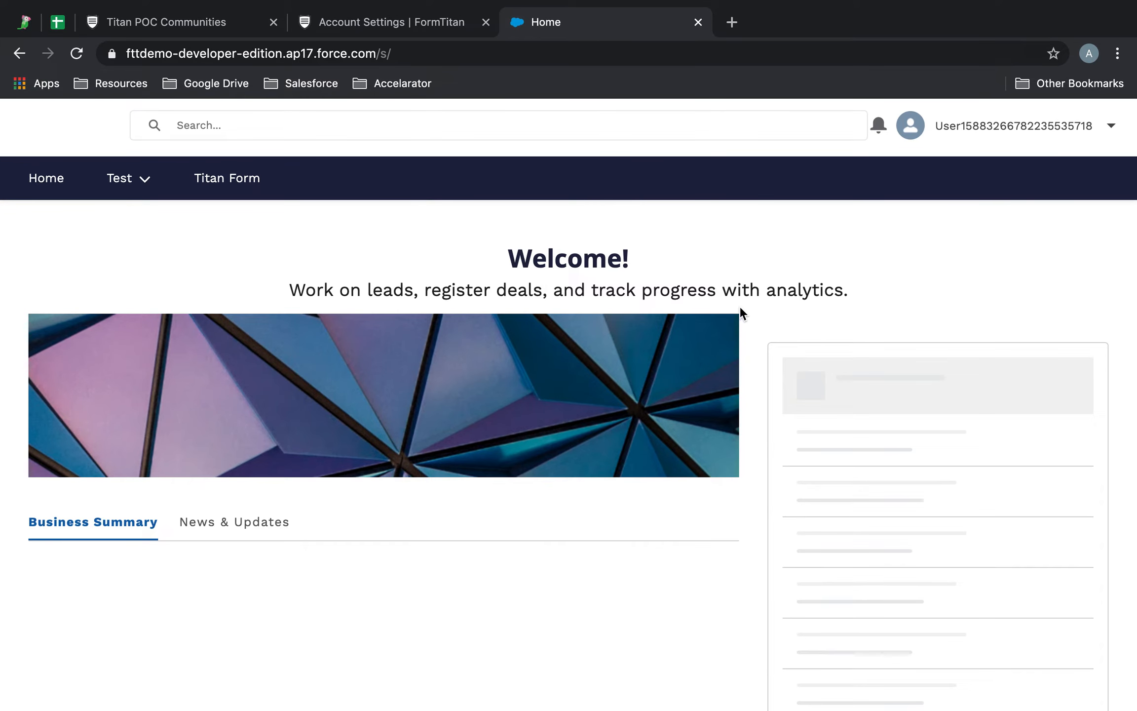
Step: Open the Titan Form page and enter the Account Name, Account Number and Annual Revenue 200000
click(223, 183)
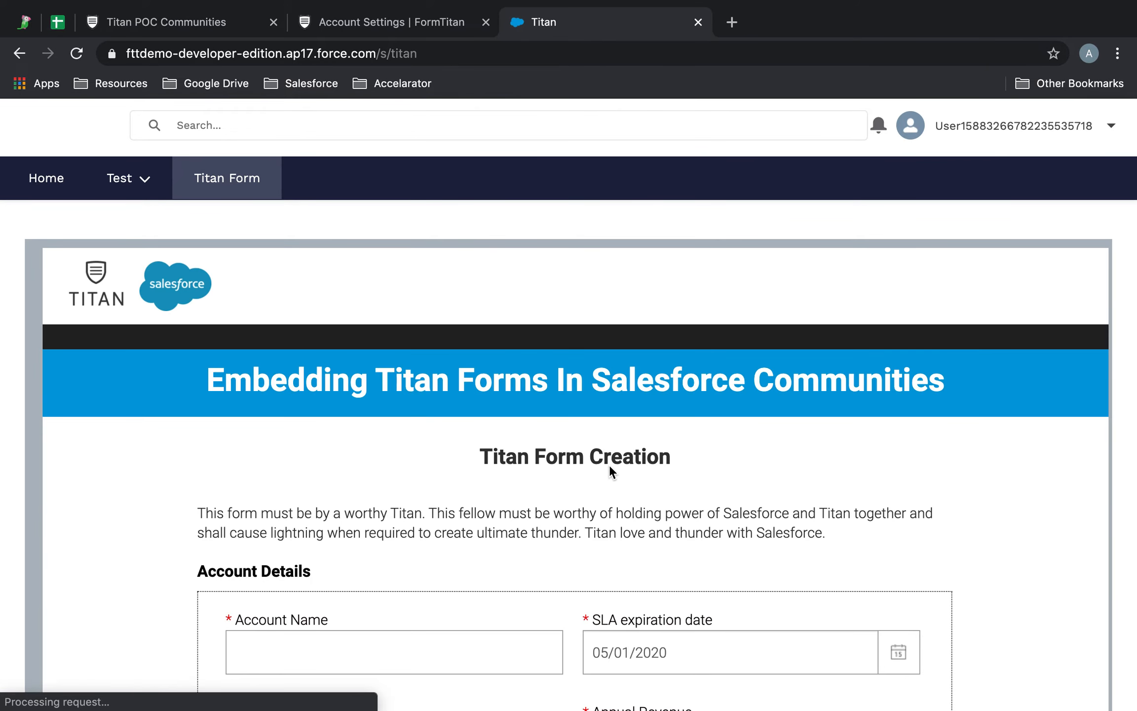
scroll(609, 466, down, 3)
click(456, 500)
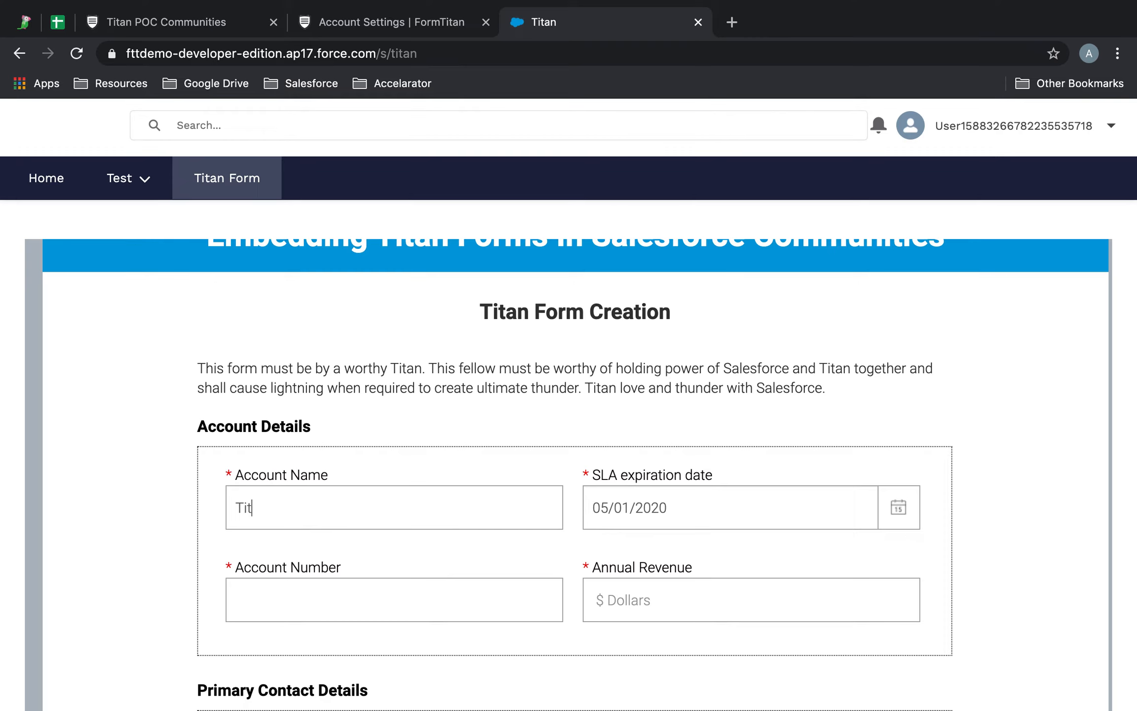
scroll(464, 510, down, 4)
click(437, 426)
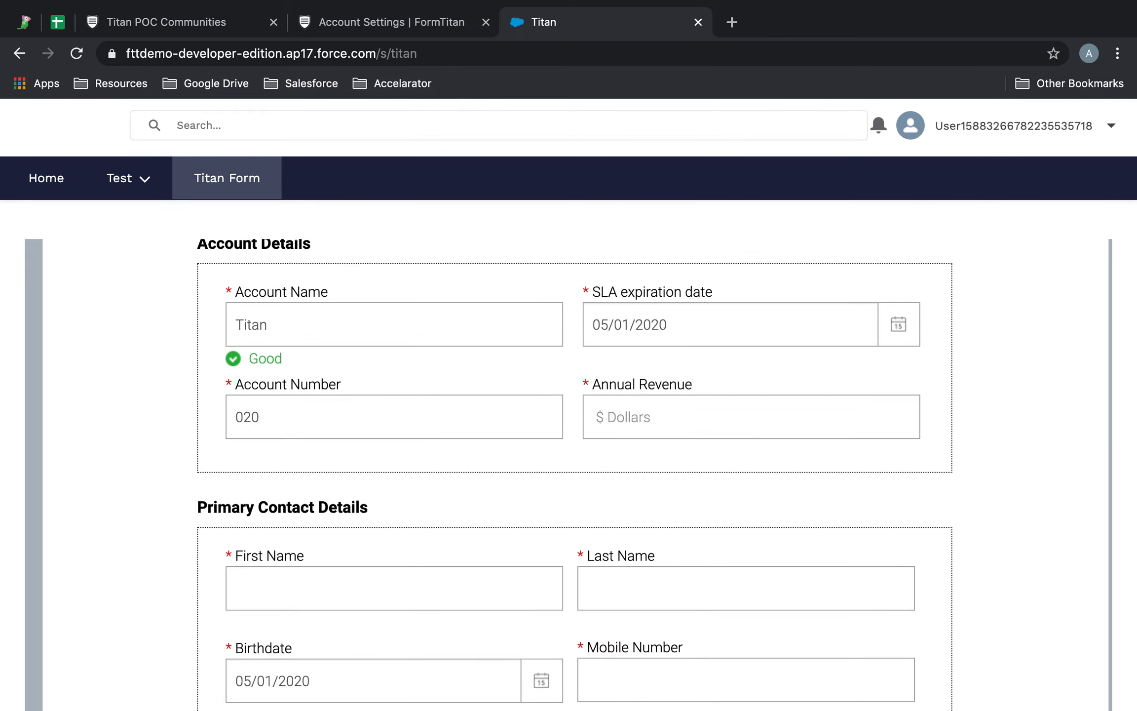
click(757, 400)
text(200000)
Step: Enter the primary contact's names, birthdate year 1992 and mobile number, then go to the next page
scroll(766, 388, down, 3)
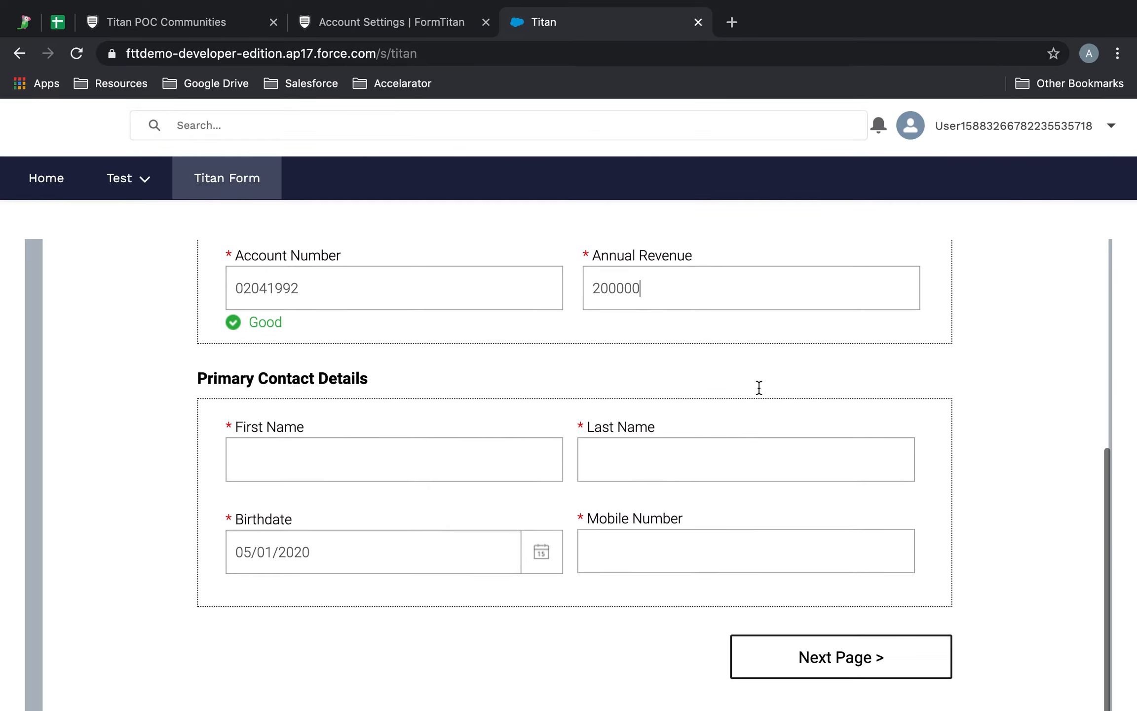
click(430, 453)
key(Tab)
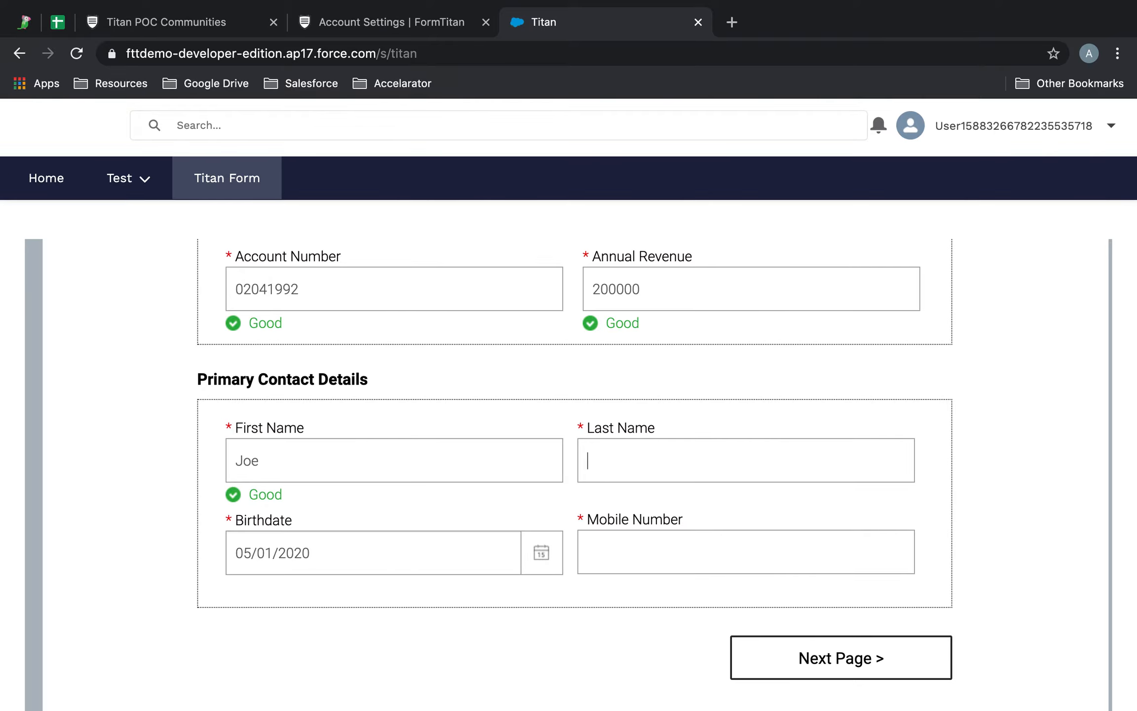
click(376, 563)
key(BackSpace)
text(1992)
click(628, 561)
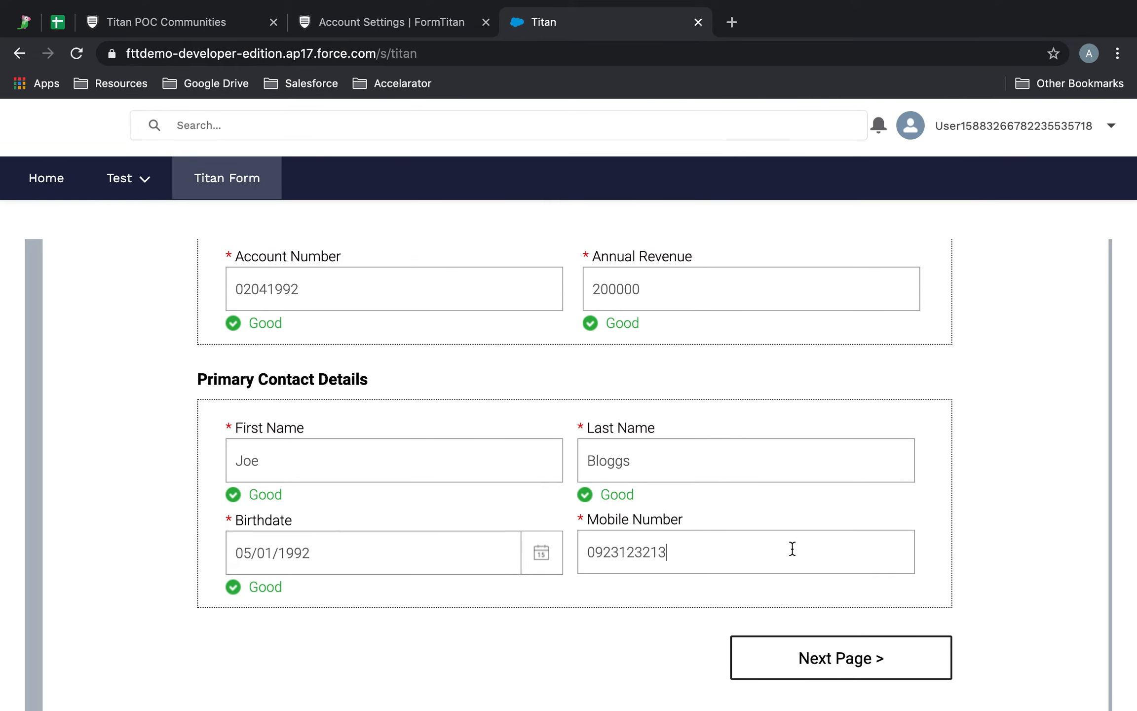
scroll(791, 549, down, 8)
scroll(792, 549, up, 20)
scroll(792, 548, down, 10)
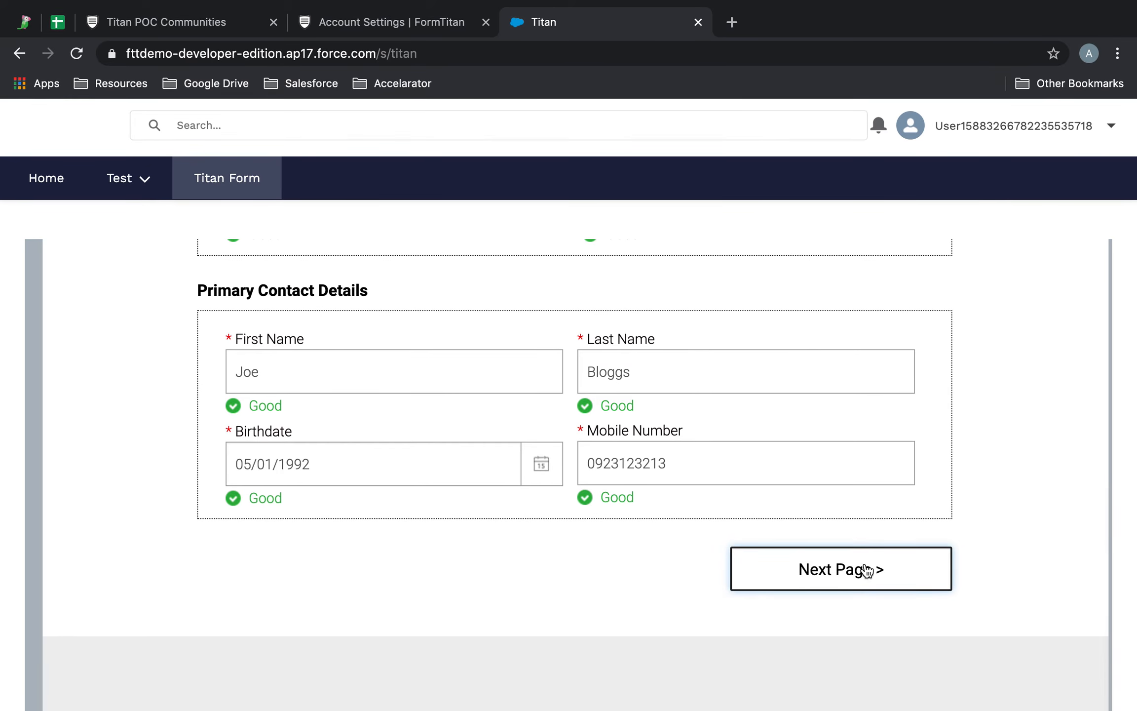
click(867, 570)
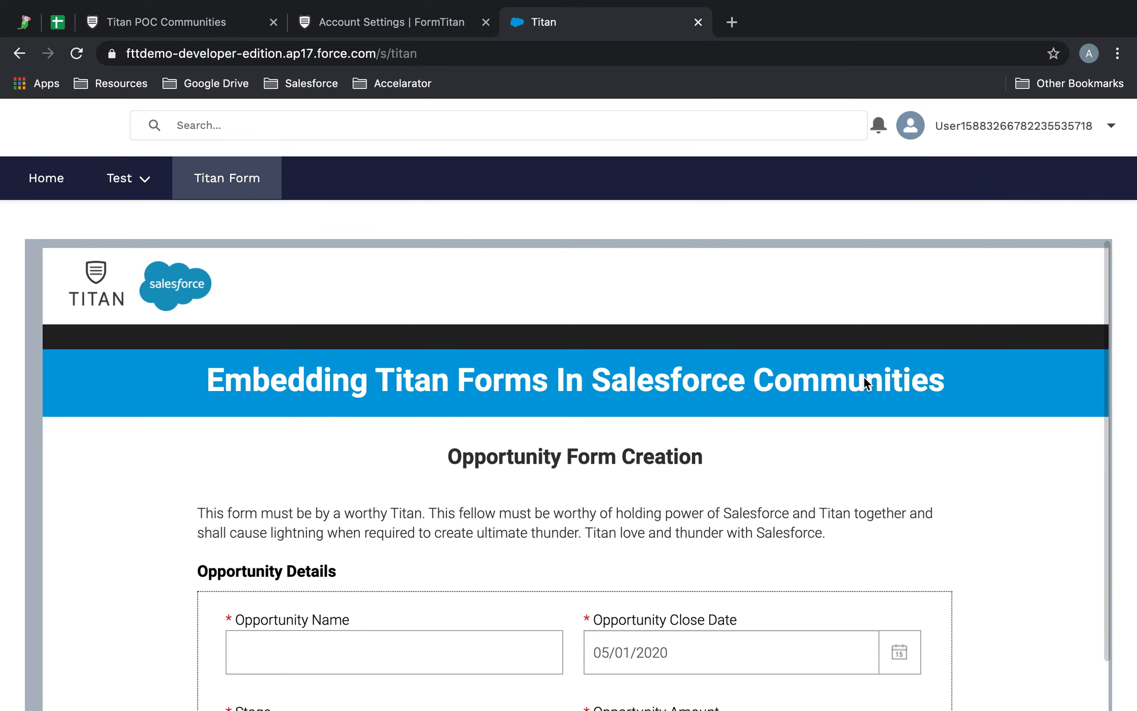
Step: Name the opportunity Titan Opportunity with amount 200000 and submit the Titan form
scroll(864, 377, down, 5)
click(453, 450)
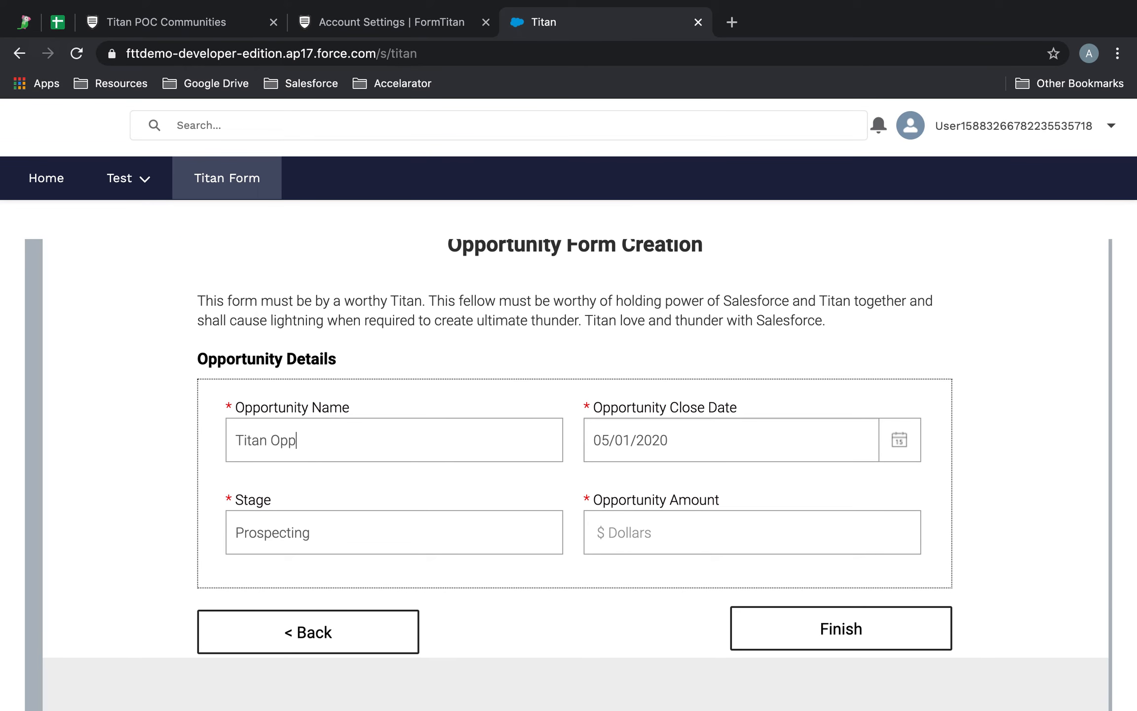
click(700, 530)
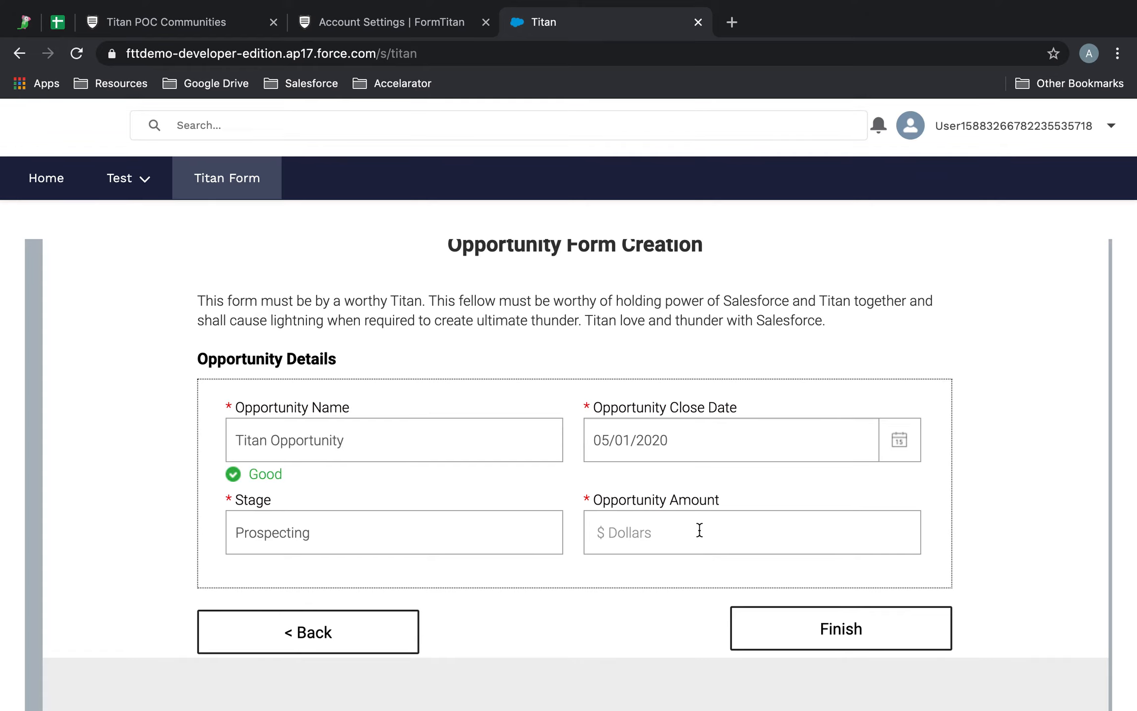
text(200)
click(869, 629)
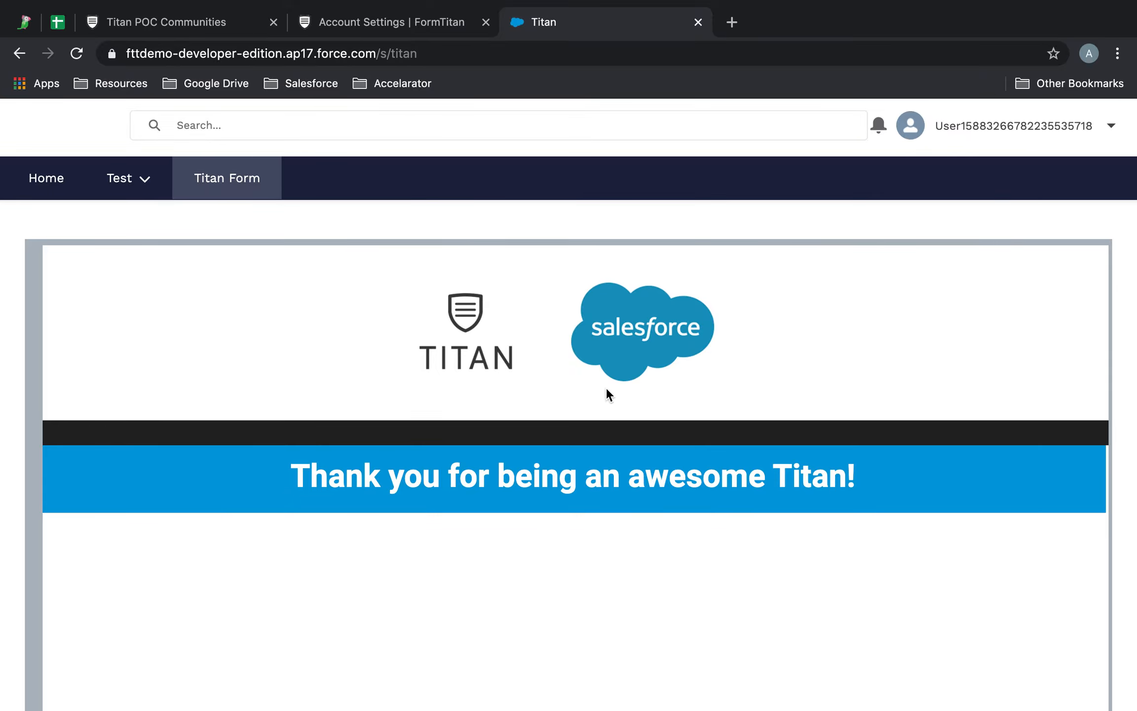
key(ctrl+Right)
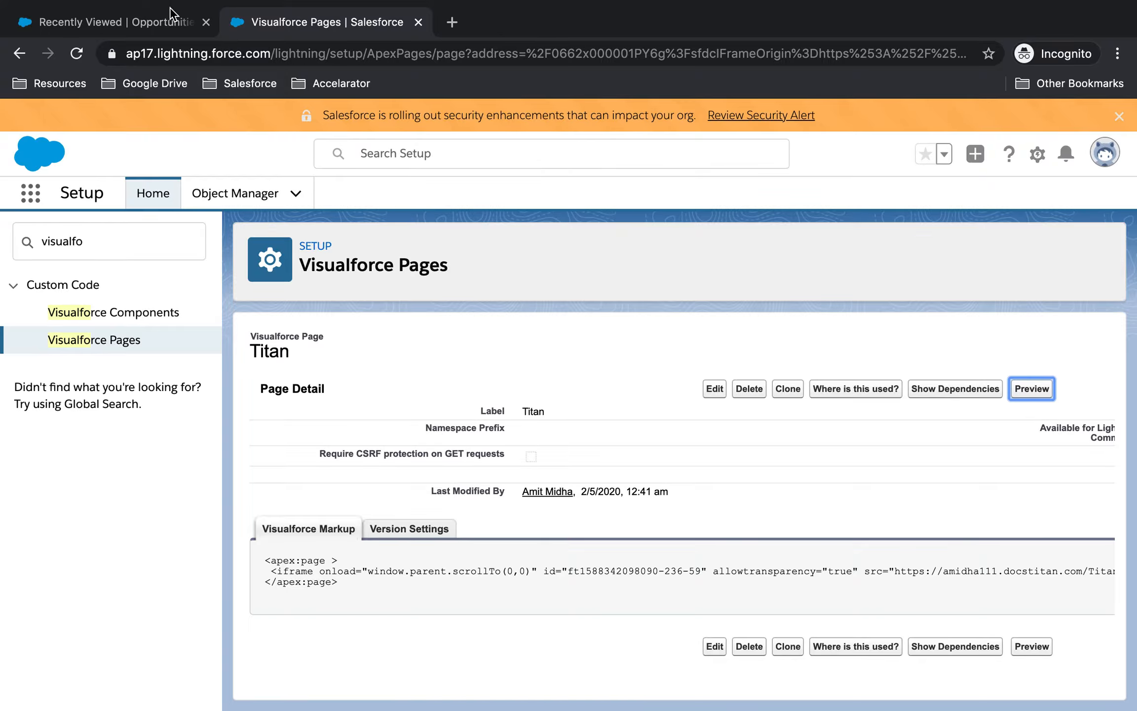
Step: Open the Titan account and check its newly created contact's details
click(170, 10)
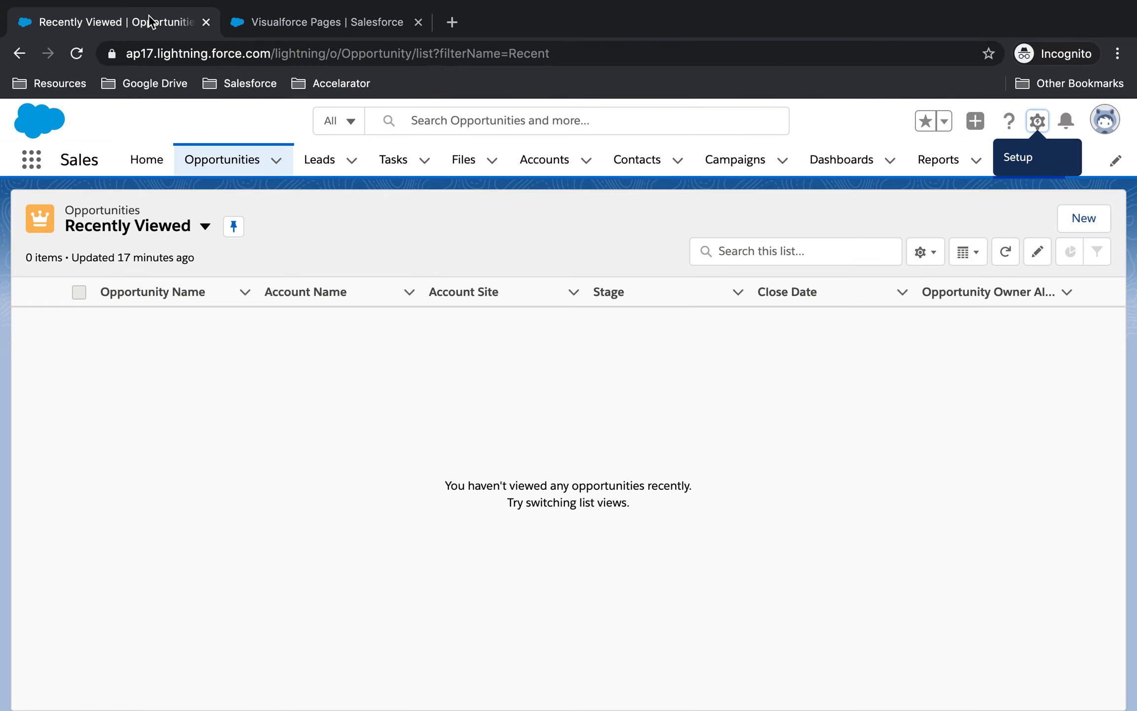
click(572, 160)
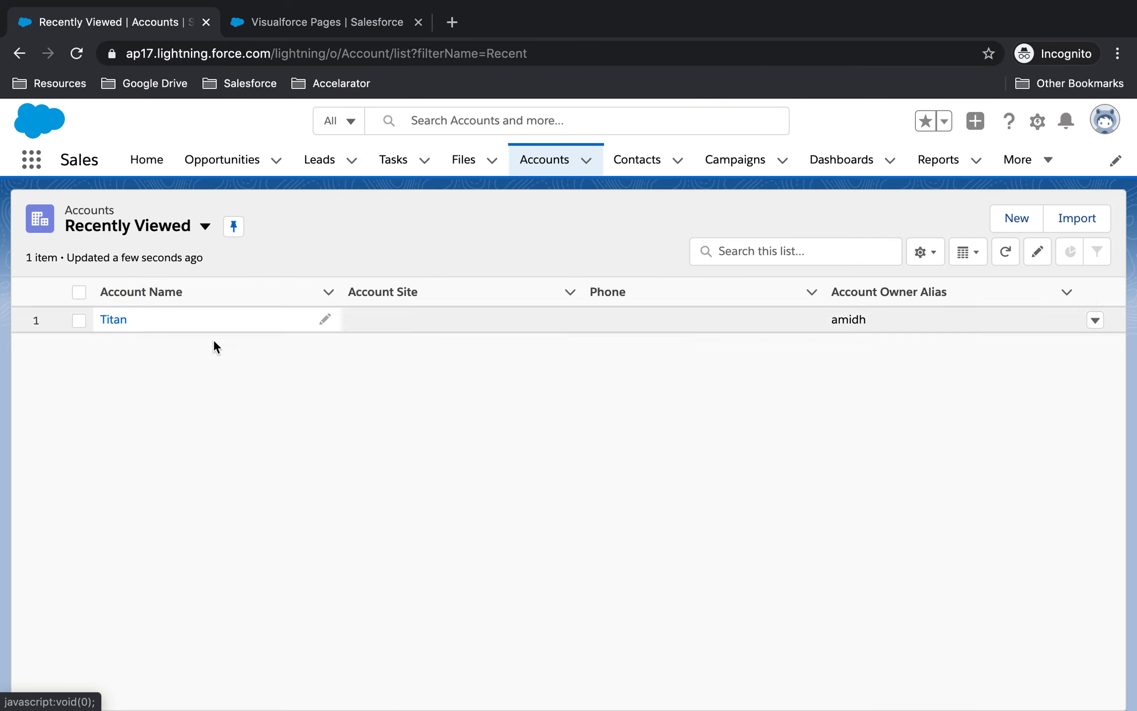
click(114, 320)
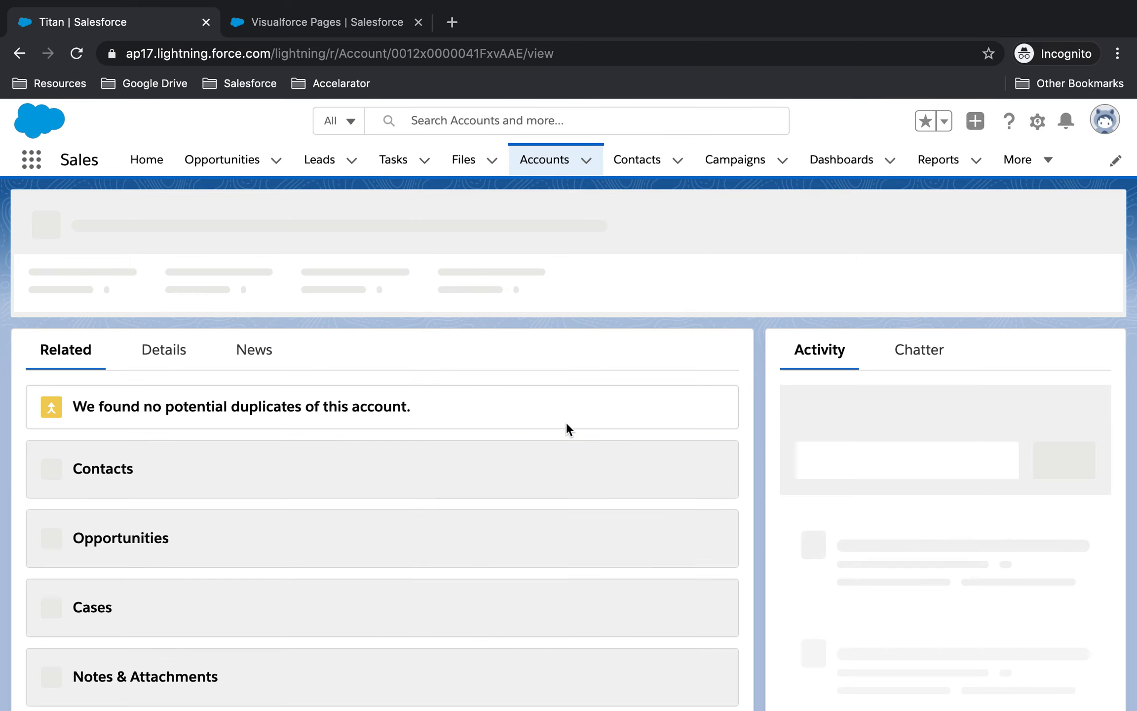
scroll(194, 358, down, 5)
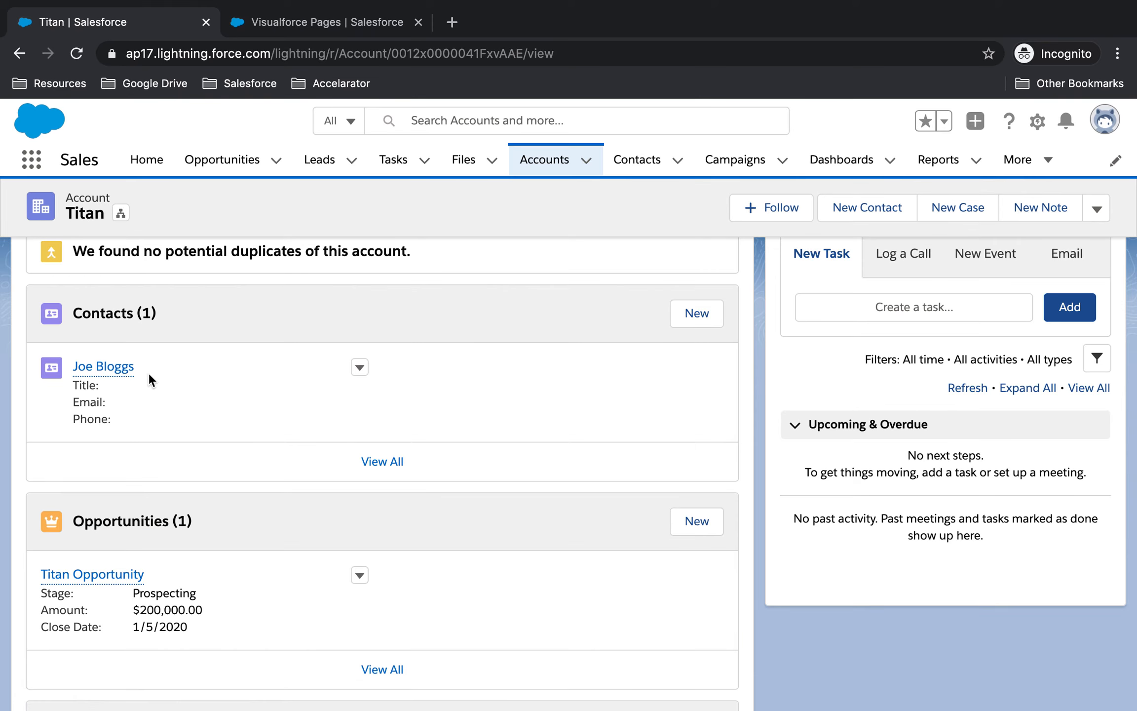
click(119, 369)
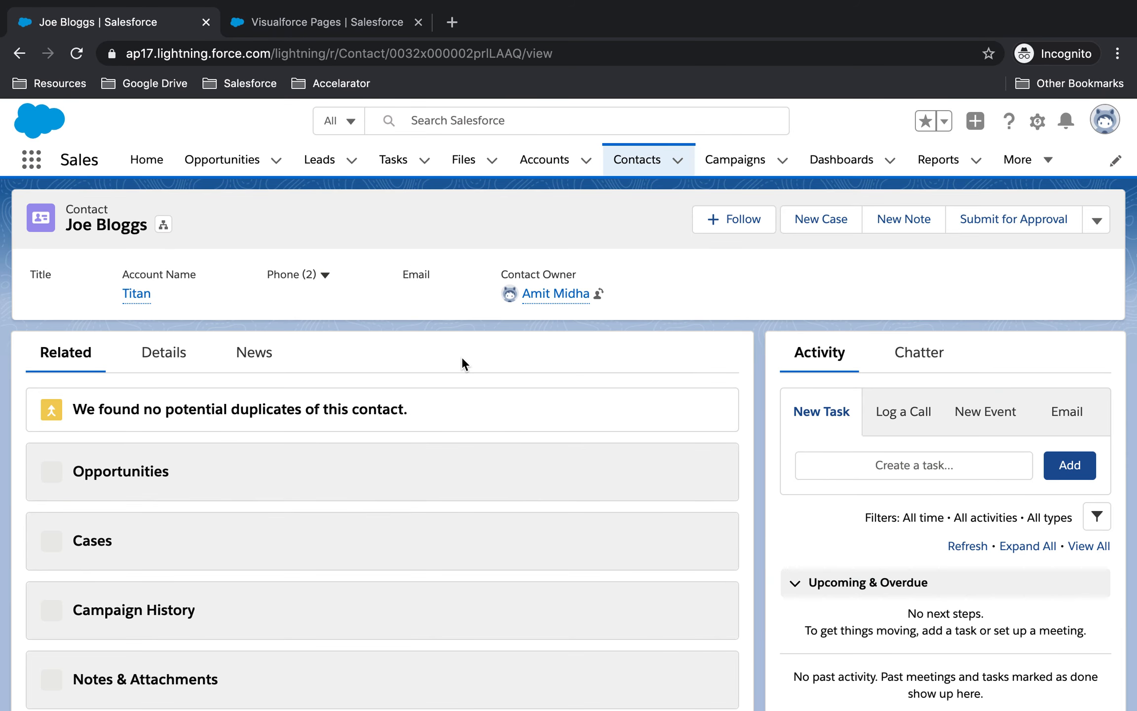
click(153, 368)
scroll(378, 420, down, 4)
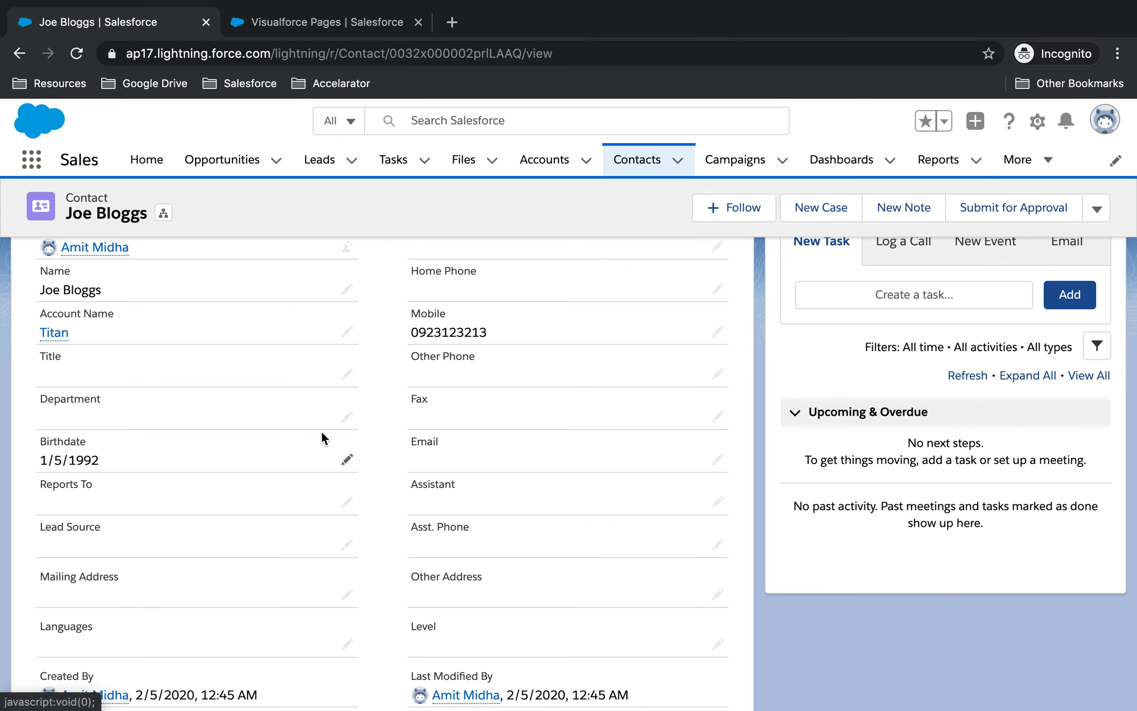
Step: Return to Titan and view the Titan Opportunity details: $200,000.00, stage Prospecting
click(54, 334)
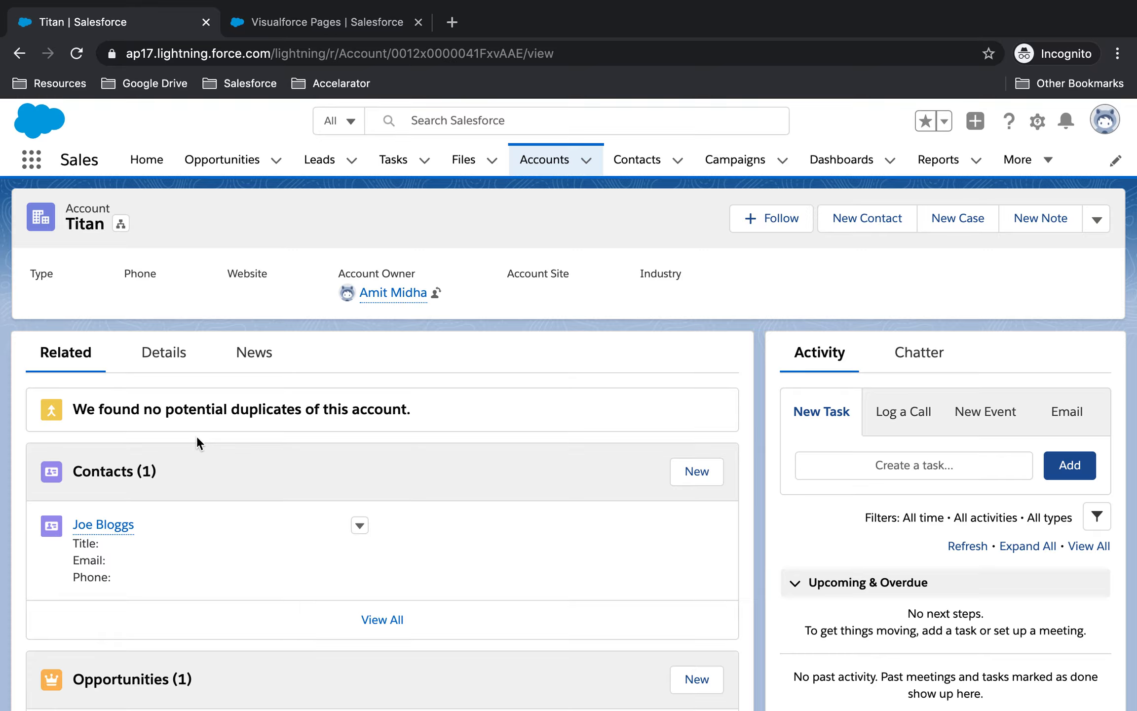
scroll(197, 435, down, 3)
click(109, 591)
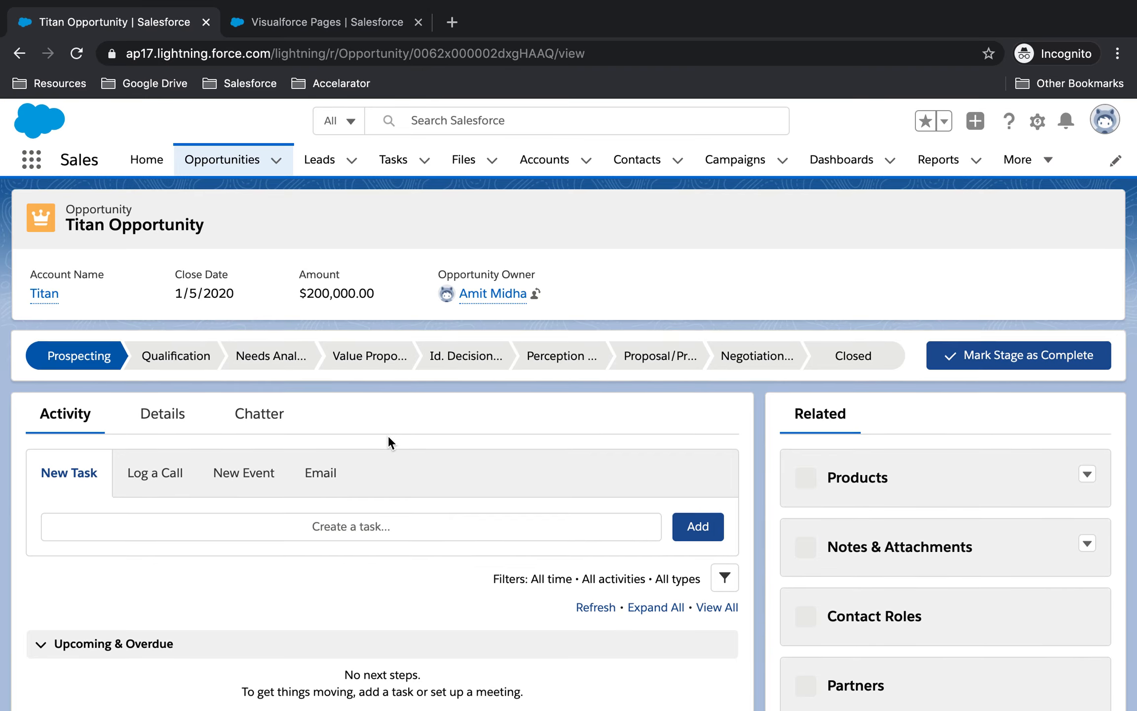
click(190, 398)
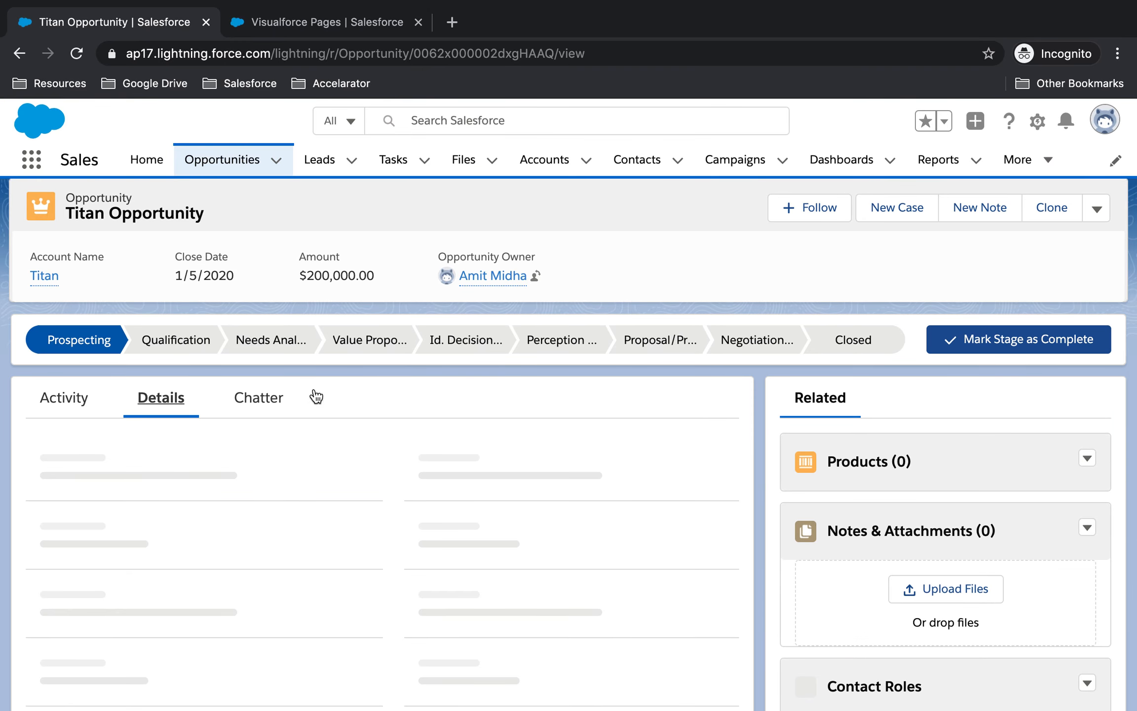
scroll(475, 424, down, 2)
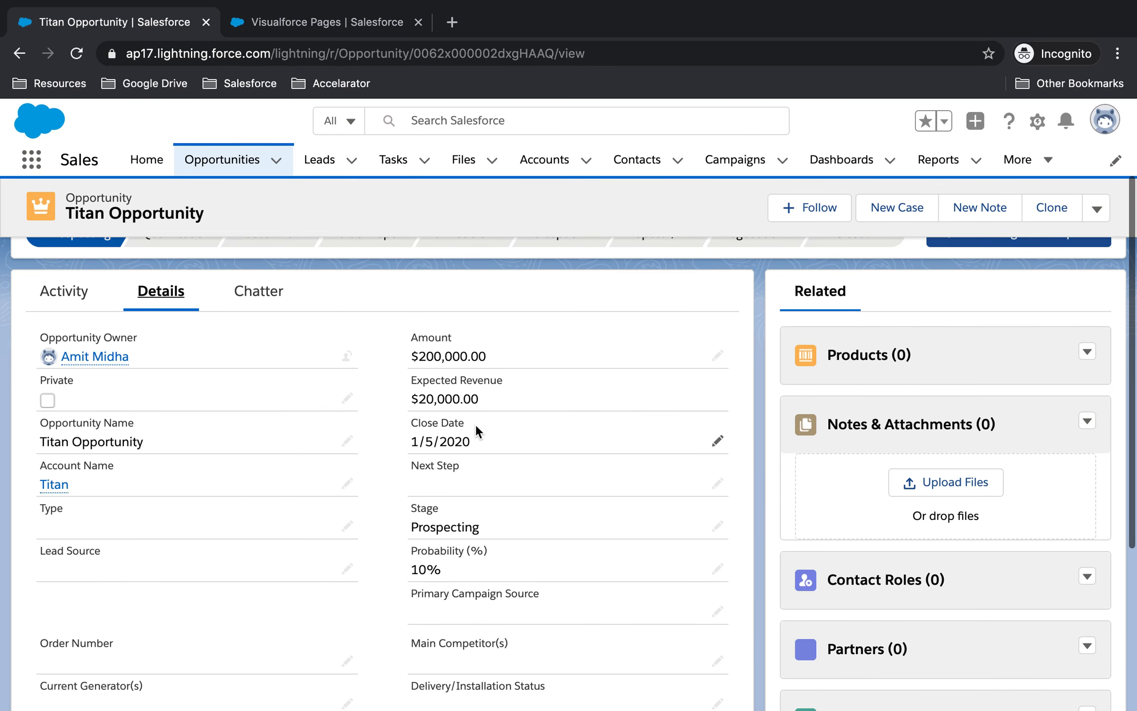